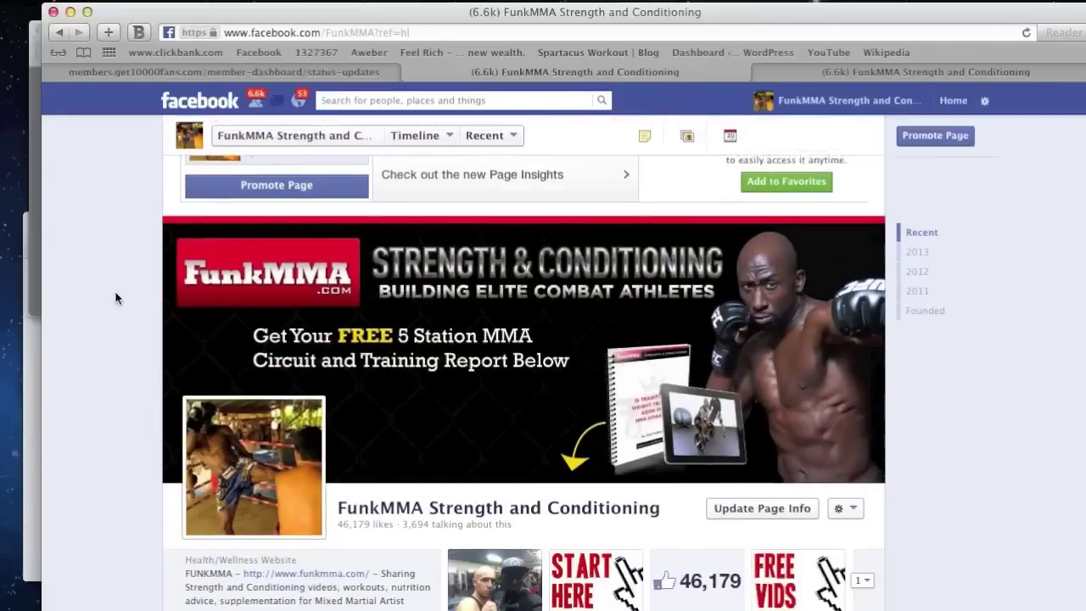
scroll(115, 290, down, 3)
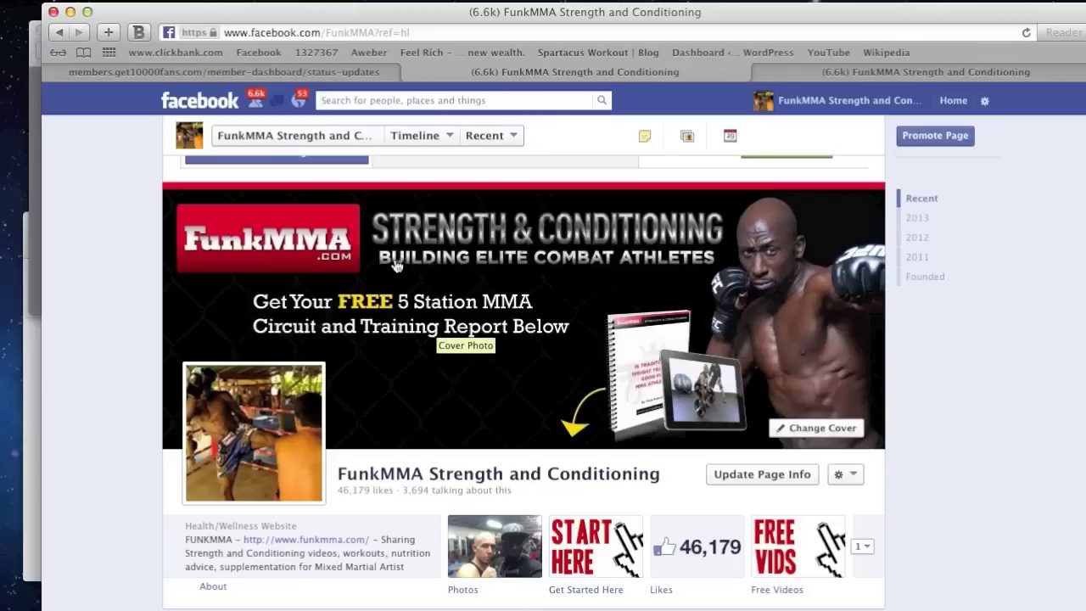
mouse_move(528, 331)
scroll(528, 329, down, 3)
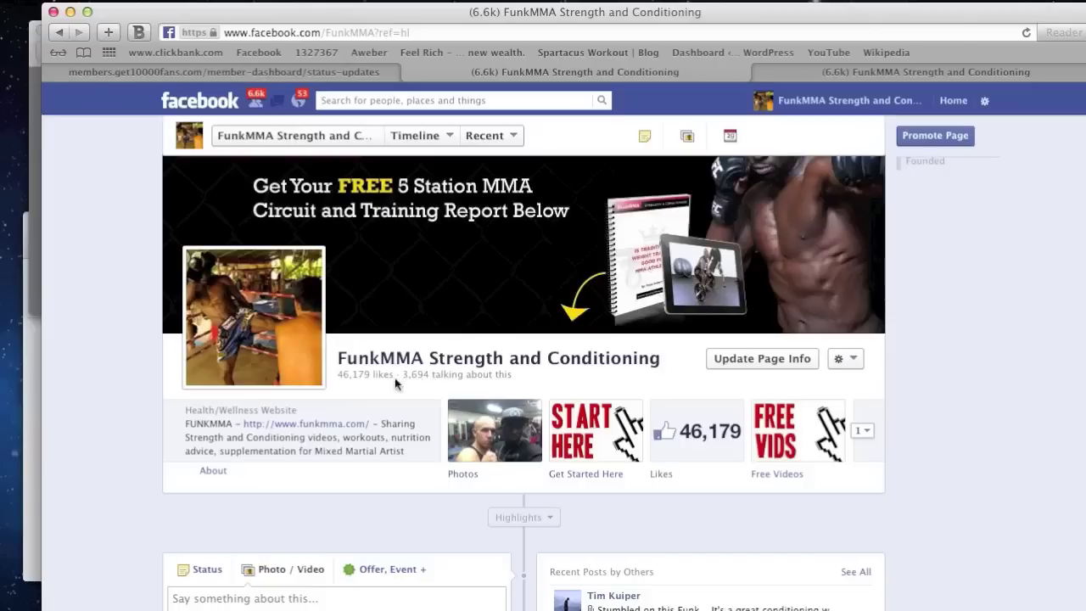
scroll(395, 391, down, 3)
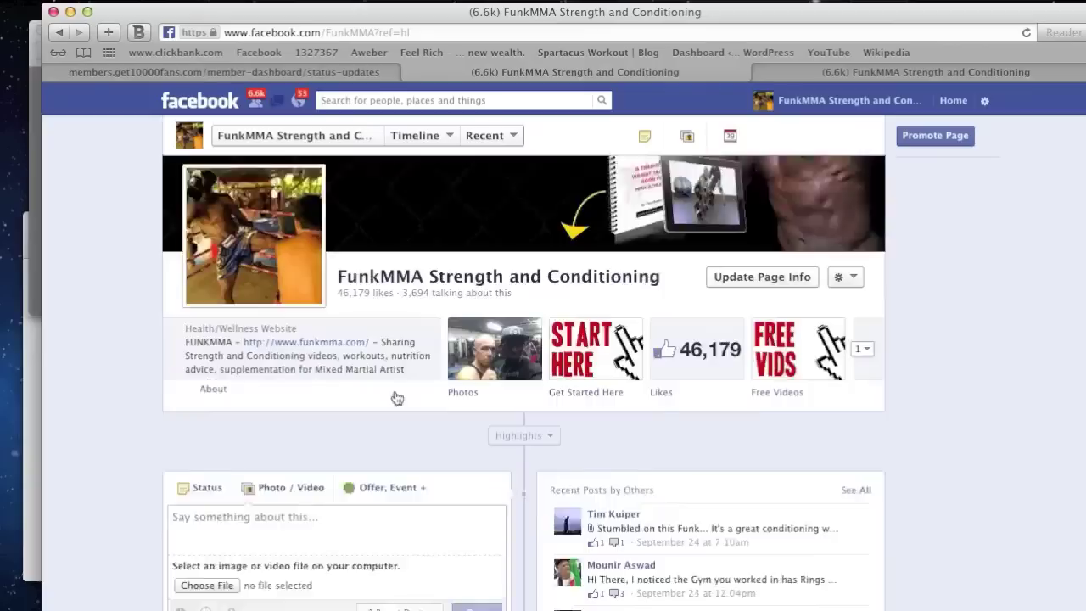
scroll(394, 390, up, 5)
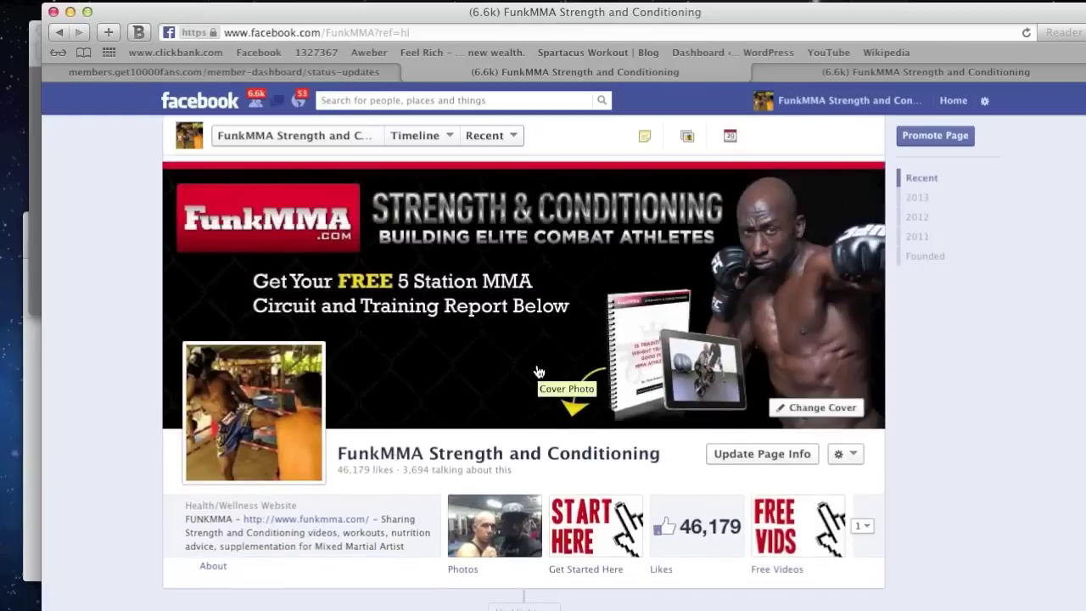
scroll(535, 377, down, 5)
scroll(535, 377, down, 5)
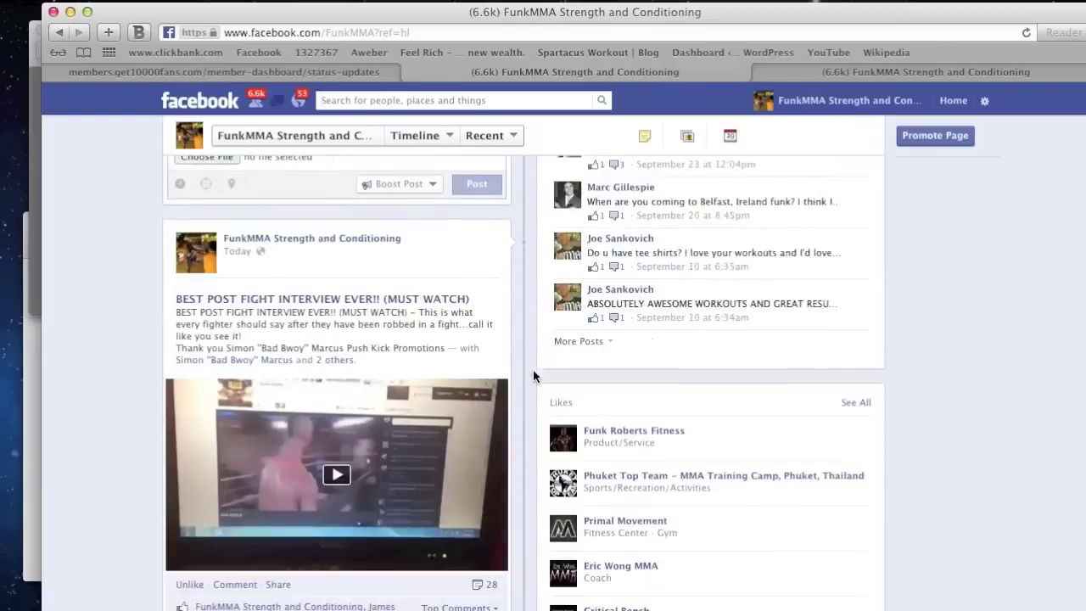
scroll(534, 378, down, 4)
scroll(535, 377, down, 4)
scroll(533, 375, down, 5)
scroll(533, 377, down, 5)
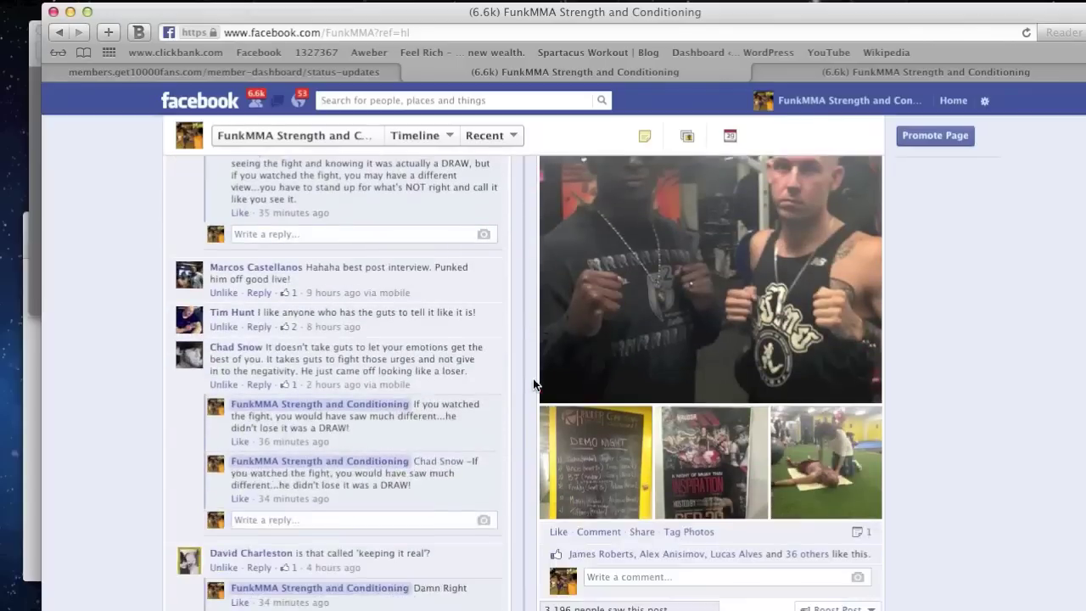
scroll(533, 378, down, 2)
scroll(533, 379, down, 2)
scroll(533, 378, down, 2)
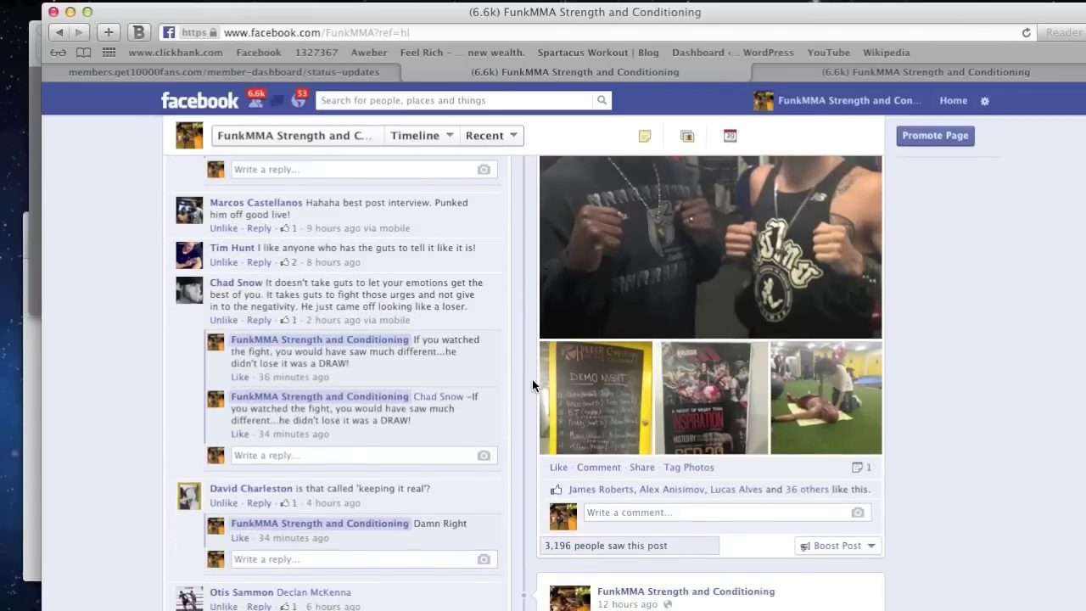
scroll(533, 378, down, 2)
scroll(533, 379, down, 2)
scroll(532, 385, down, 8)
scroll(532, 385, down, 5)
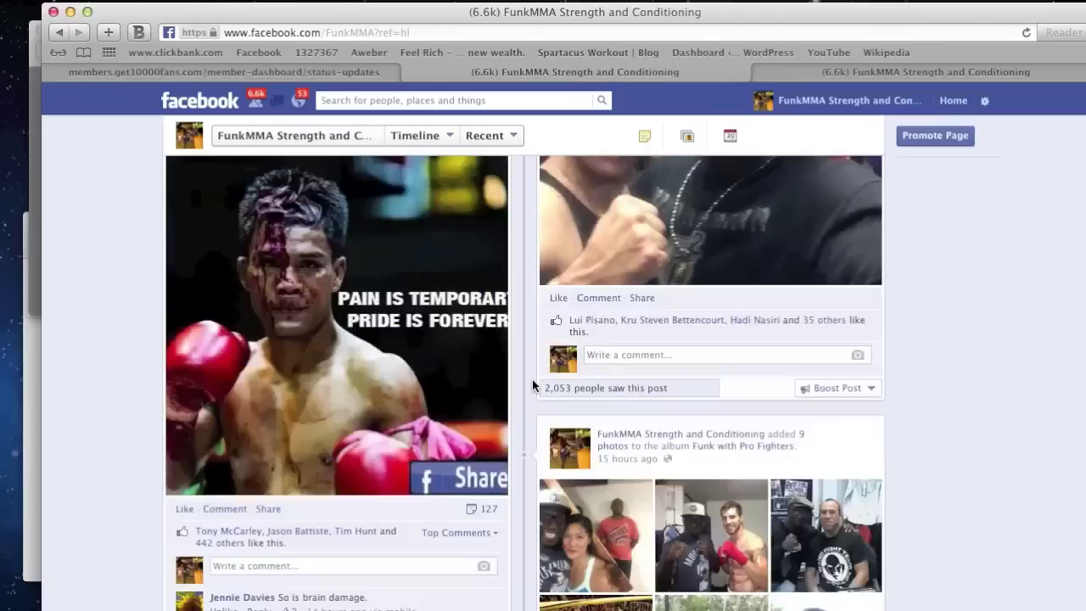
scroll(532, 385, down, 5)
scroll(532, 384, down, 4)
scroll(533, 384, down, 6)
scroll(532, 385, down, 6)
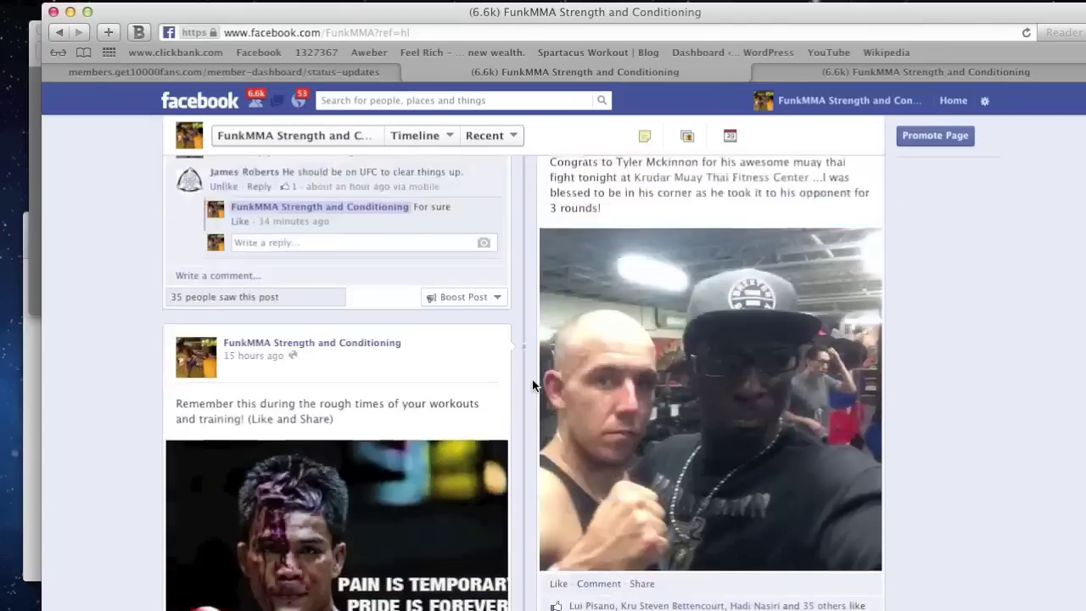
scroll(532, 385, down, 4)
scroll(532, 385, down, 4)
scroll(290, 193, up, 5)
scroll(290, 193, up, 5)
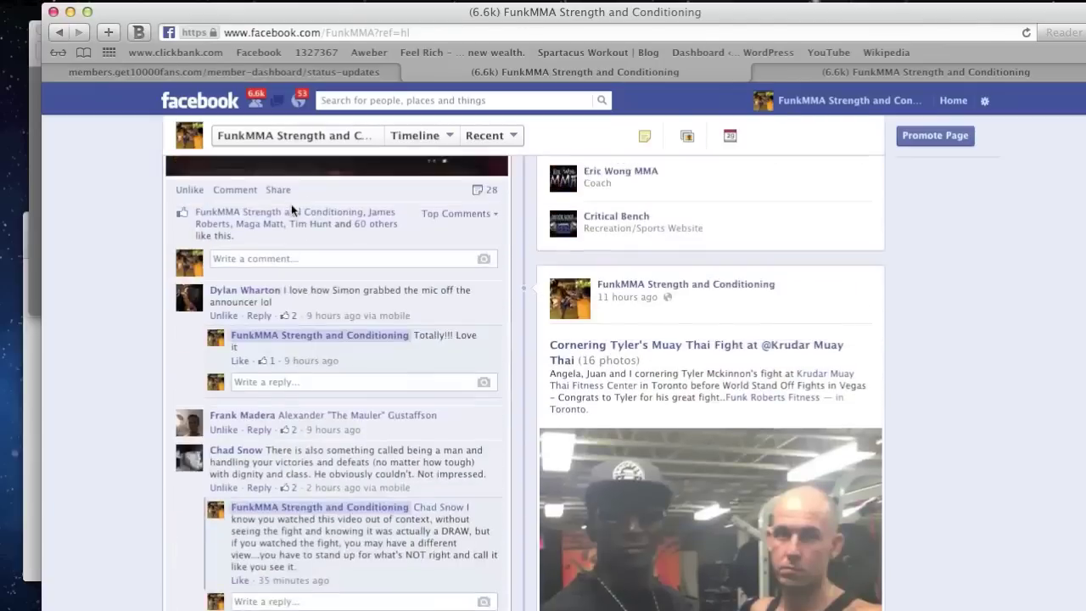
scroll(290, 193, up, 3)
scroll(292, 210, up, 3)
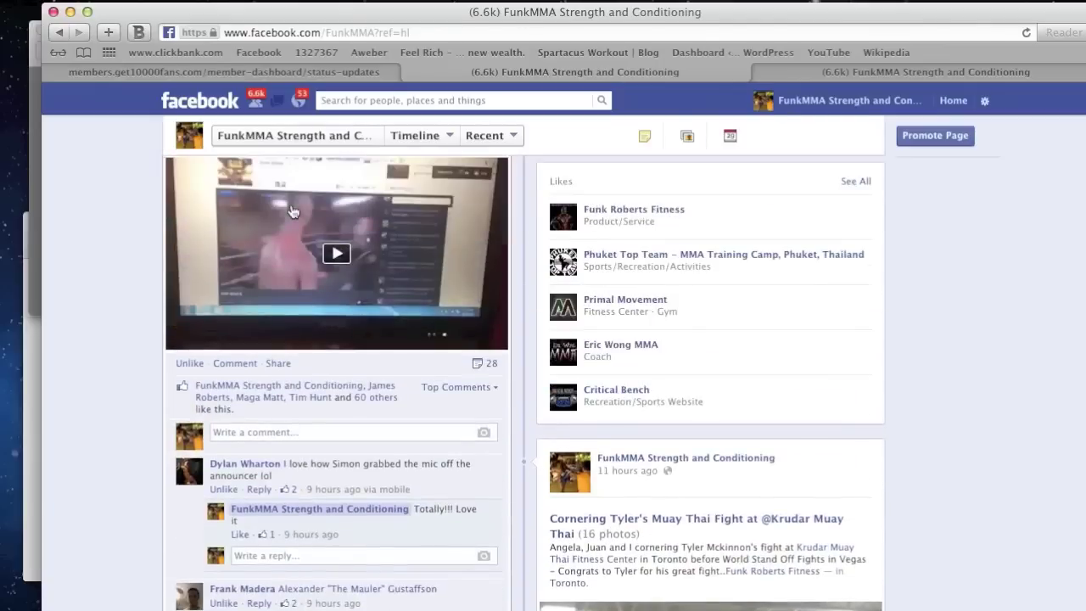
scroll(293, 210, up, 5)
scroll(293, 210, up, 4)
scroll(293, 211, up, 3)
scroll(293, 210, up, 2)
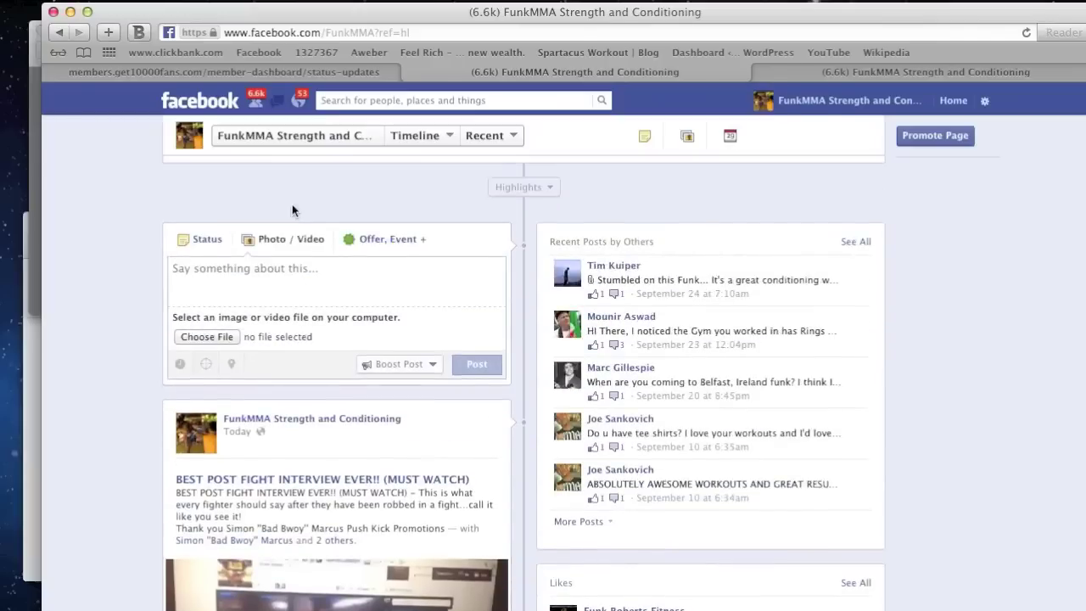
scroll(293, 211, up, 4)
scroll(293, 210, up, 4)
scroll(293, 211, up, 3)
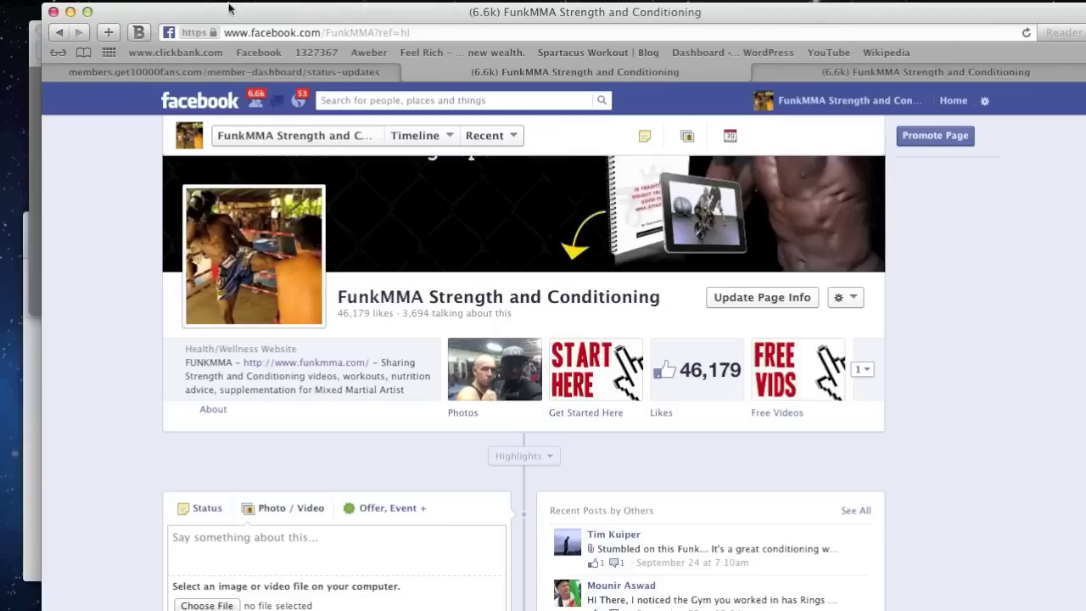
Switch to the members.get10000fans.com dashboard tab after browsing the FunkMMA timeline
click(76, 72)
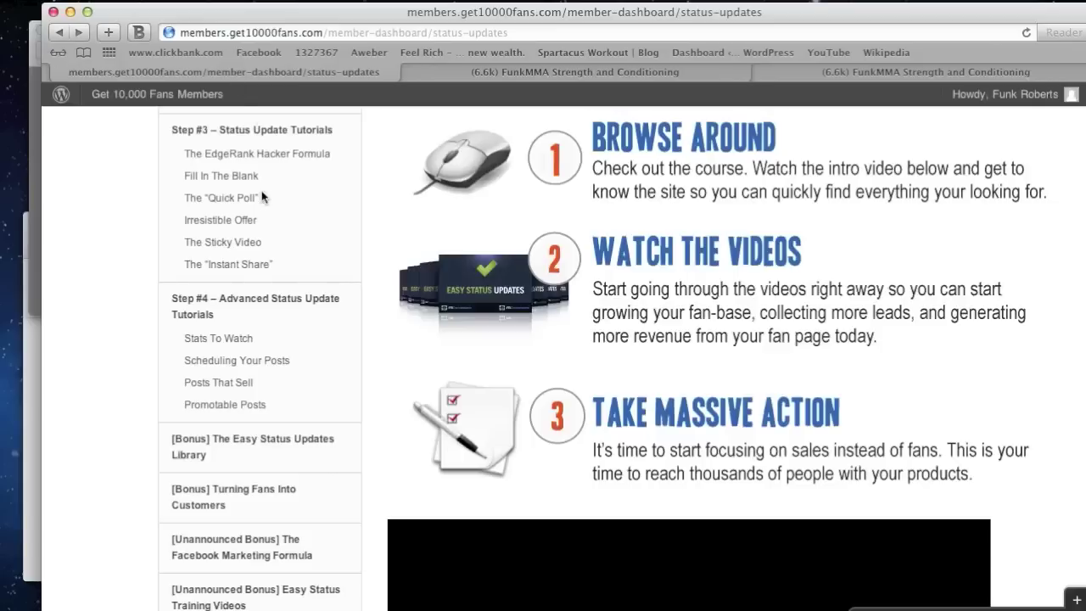
scroll(262, 196, up, 5)
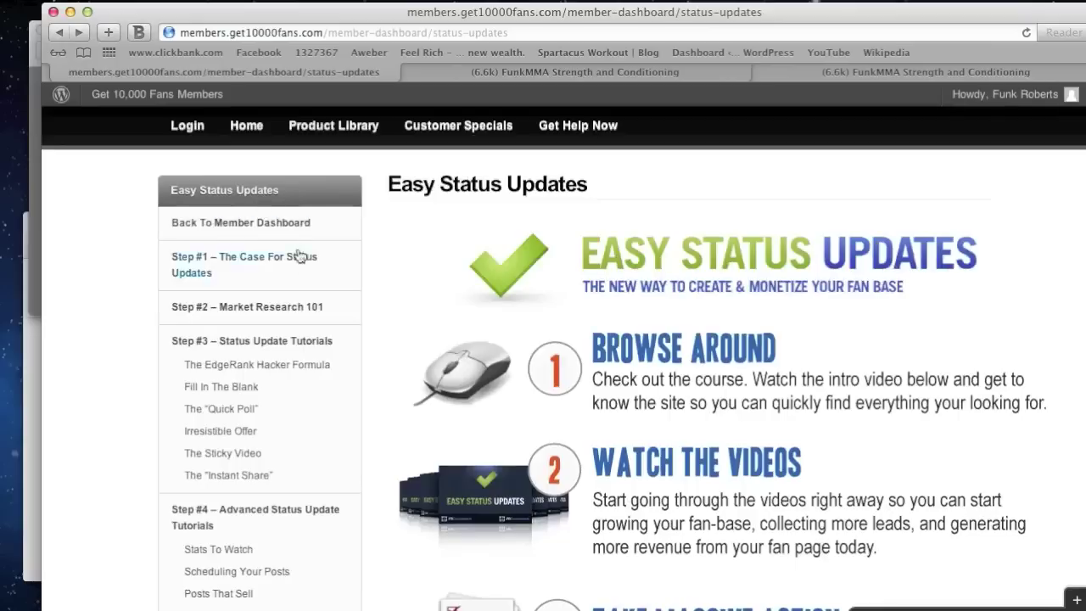
scroll(301, 286, down, 3)
scroll(297, 297, down, 2)
scroll(296, 301, down, 2)
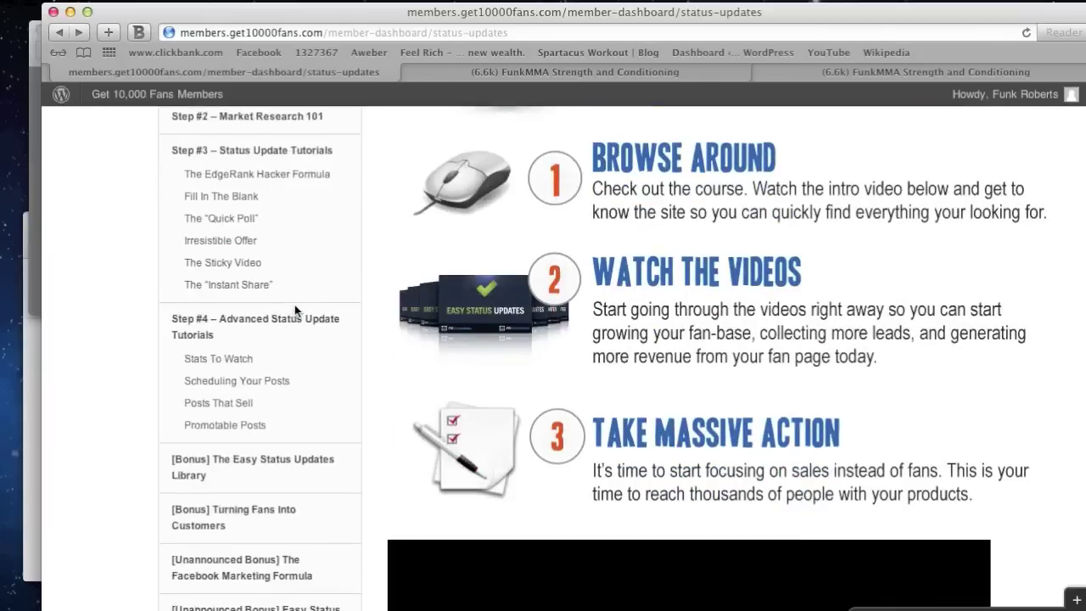
scroll(295, 304, down, 1)
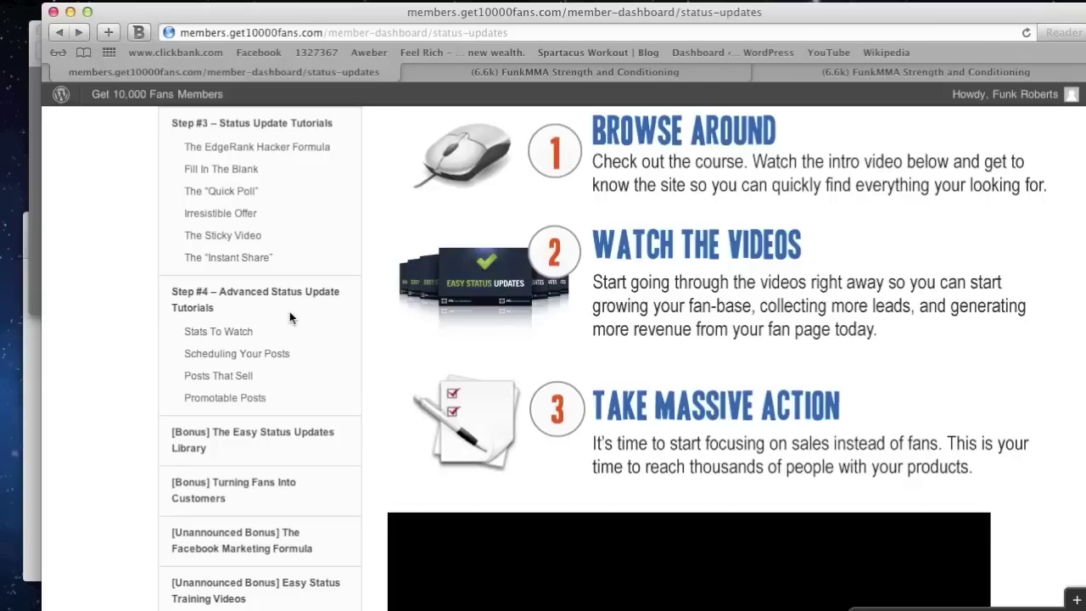
scroll(289, 312, up, 2)
scroll(271, 272, up, 4)
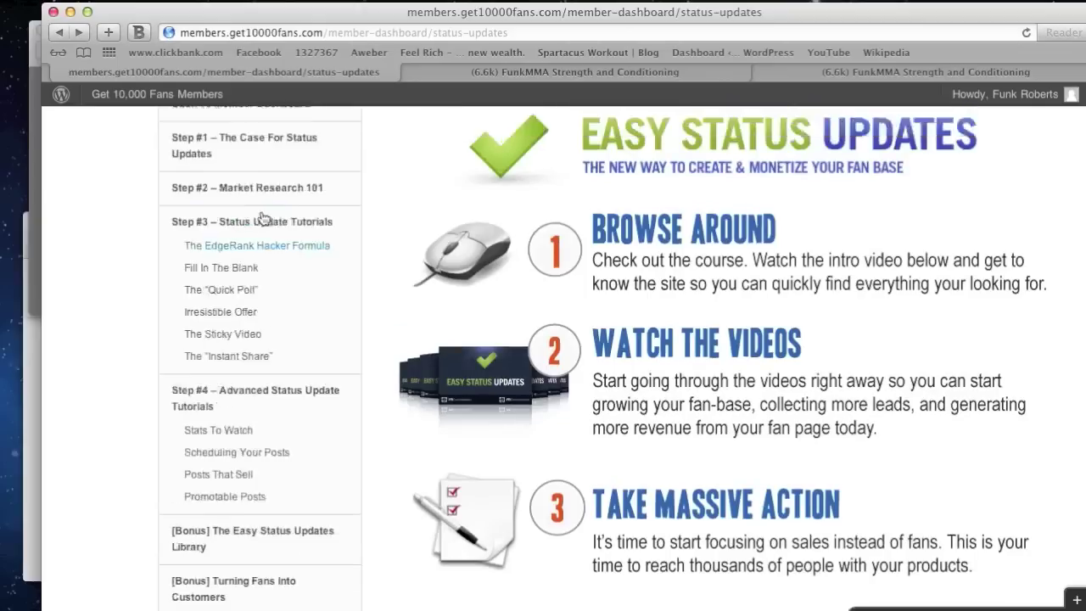
scroll(266, 289, down, 1)
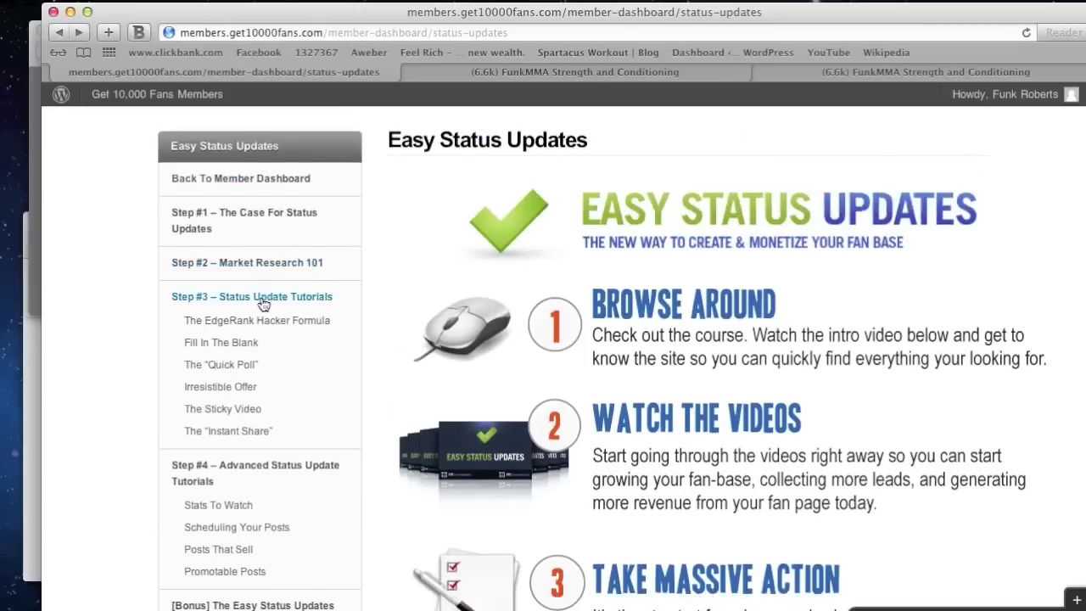
scroll(262, 299, down, 4)
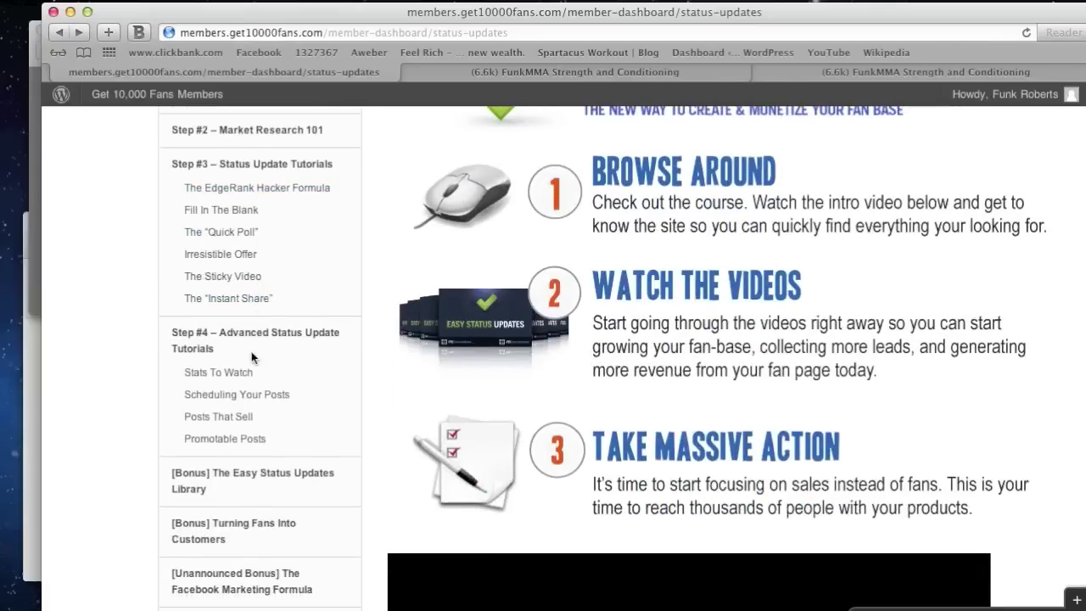
scroll(252, 357, down, 2)
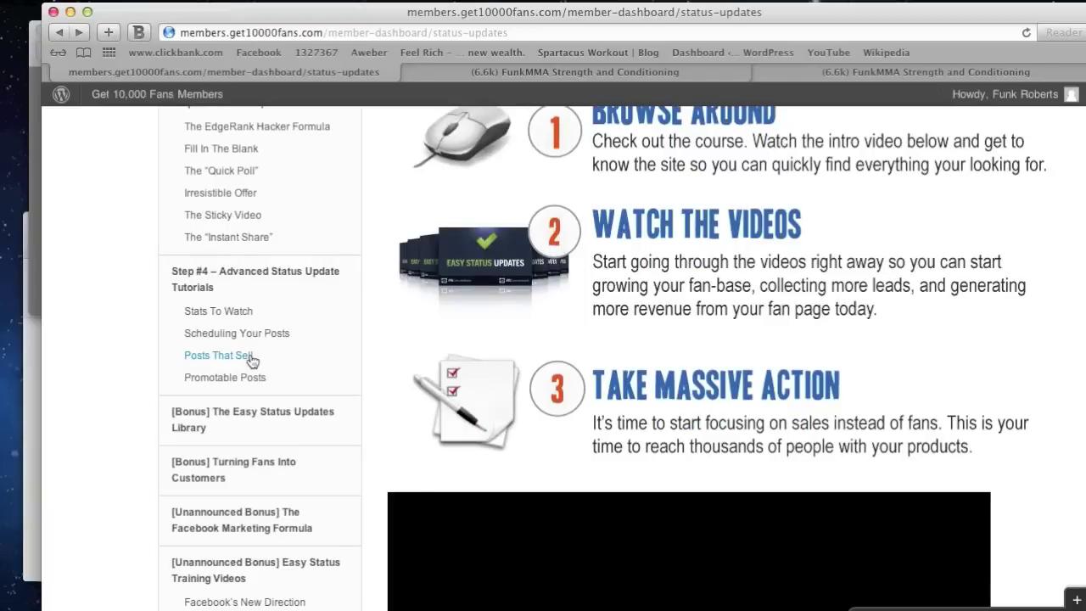
scroll(252, 360, down, 4)
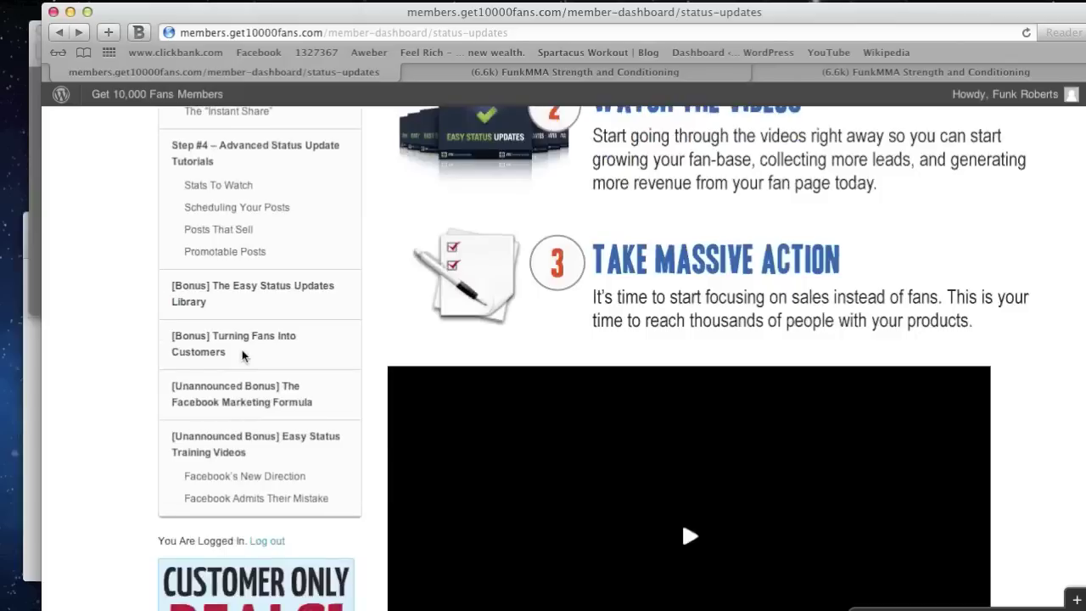
scroll(243, 348, up, 4)
scroll(243, 349, up, 4)
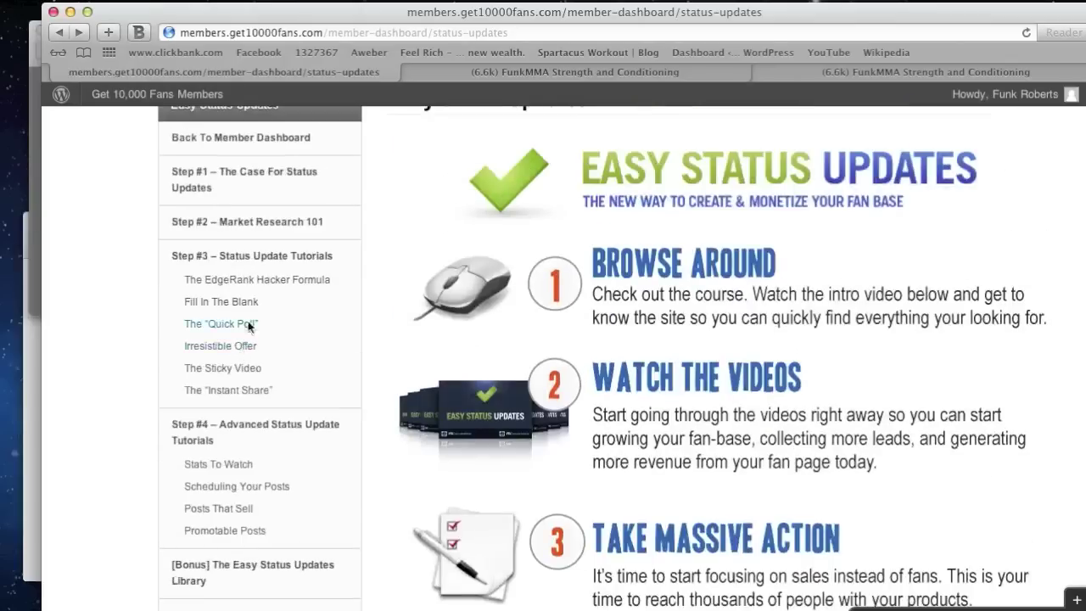
Open the Step #3 – Status Update Tutorials page and shift the browser window slightly aside
click(270, 258)
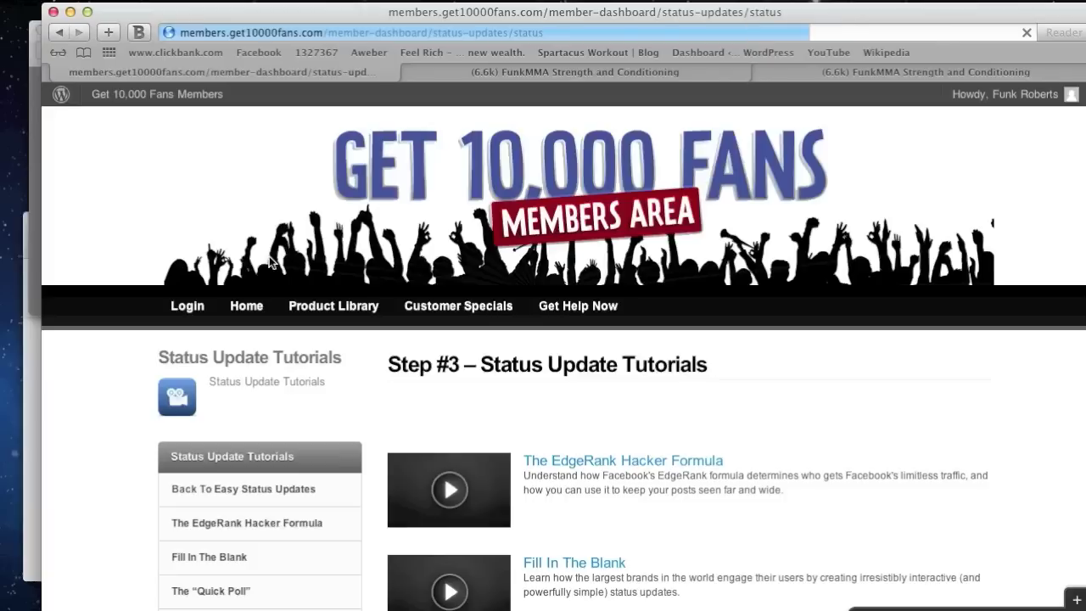
scroll(468, 330, down, 3)
scroll(468, 329, down, 3)
scroll(509, 340, down, 3)
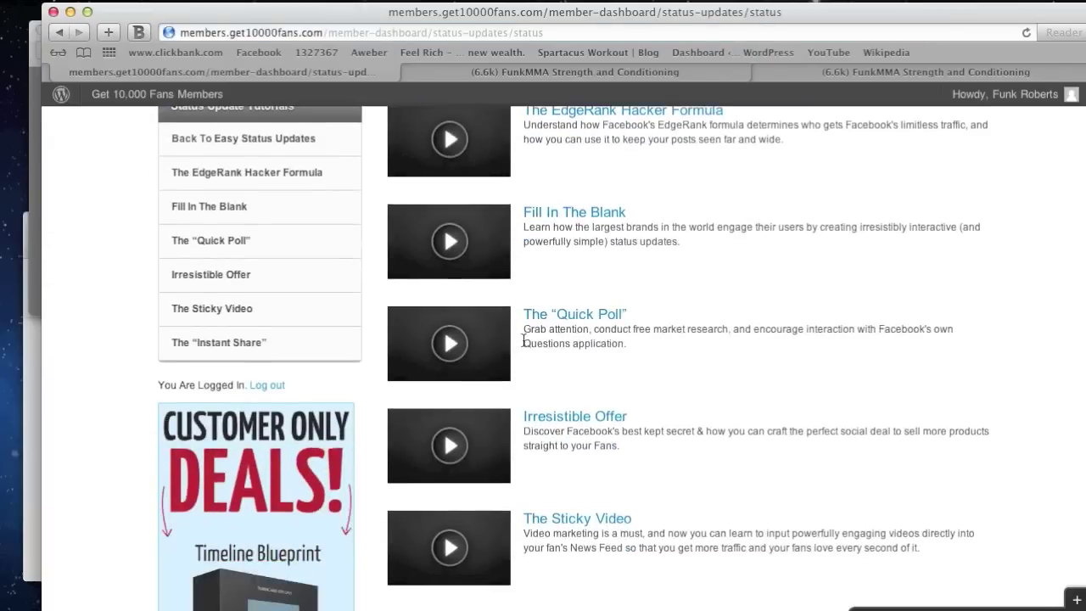
scroll(524, 339, up, 3)
scroll(517, 336, up, 5)
scroll(509, 335, up, 2)
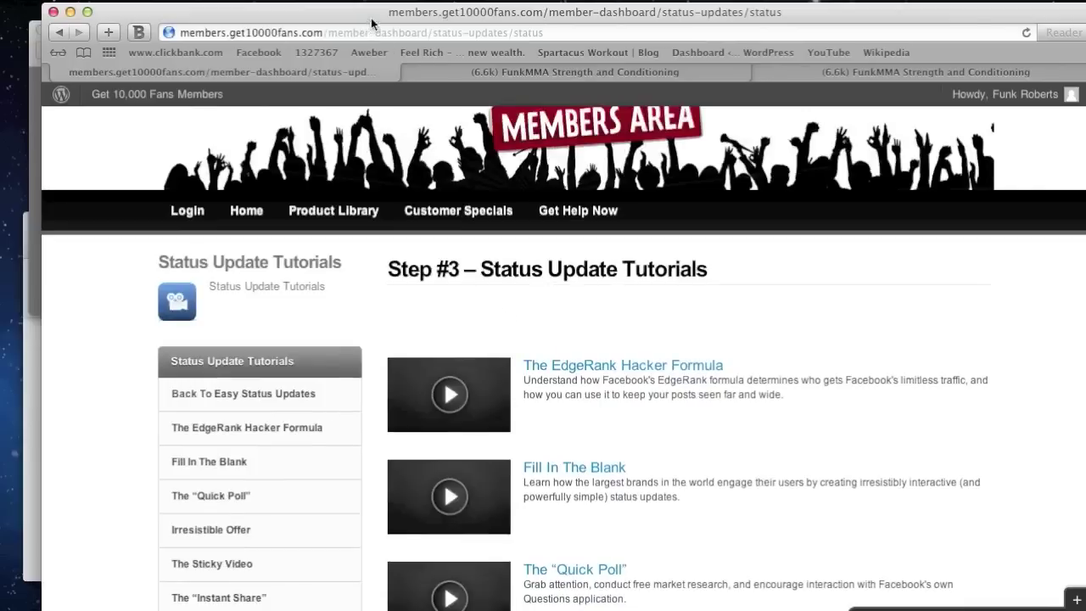
drag(371, 12, 483, 20)
Compare the LIKE posts and Where Your Page Likes Came From charts, then move the members page back over them
click(123, 32)
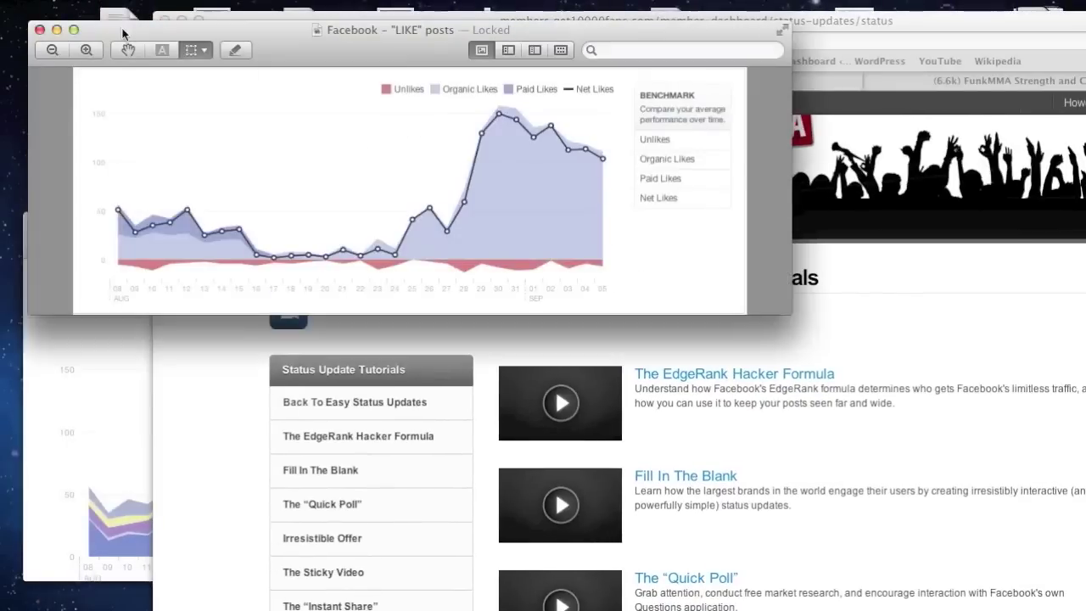
click(112, 364)
click(295, 37)
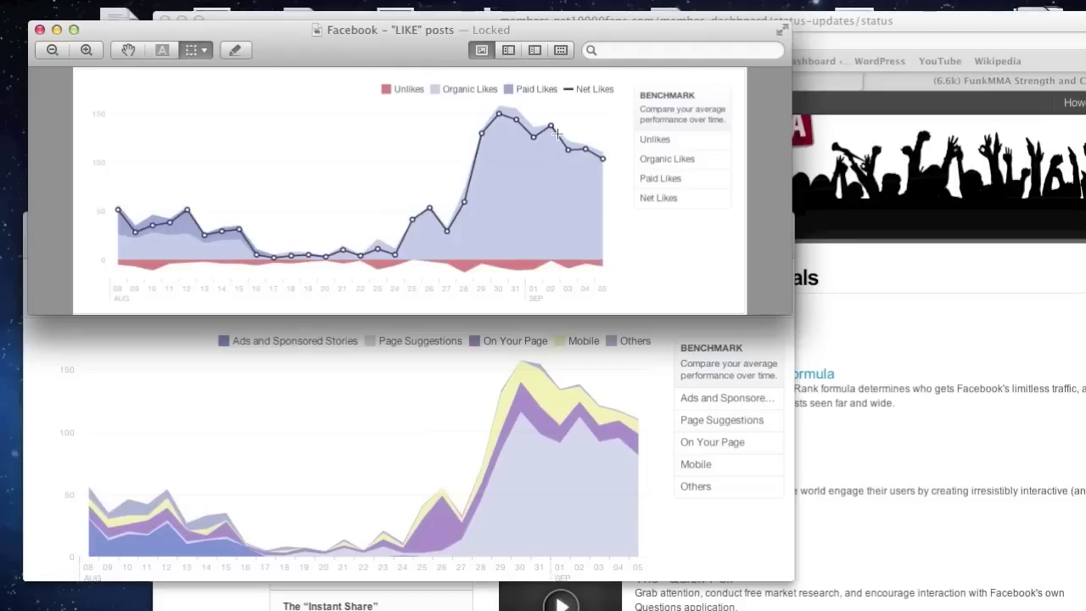
drag(432, 32, 436, 11)
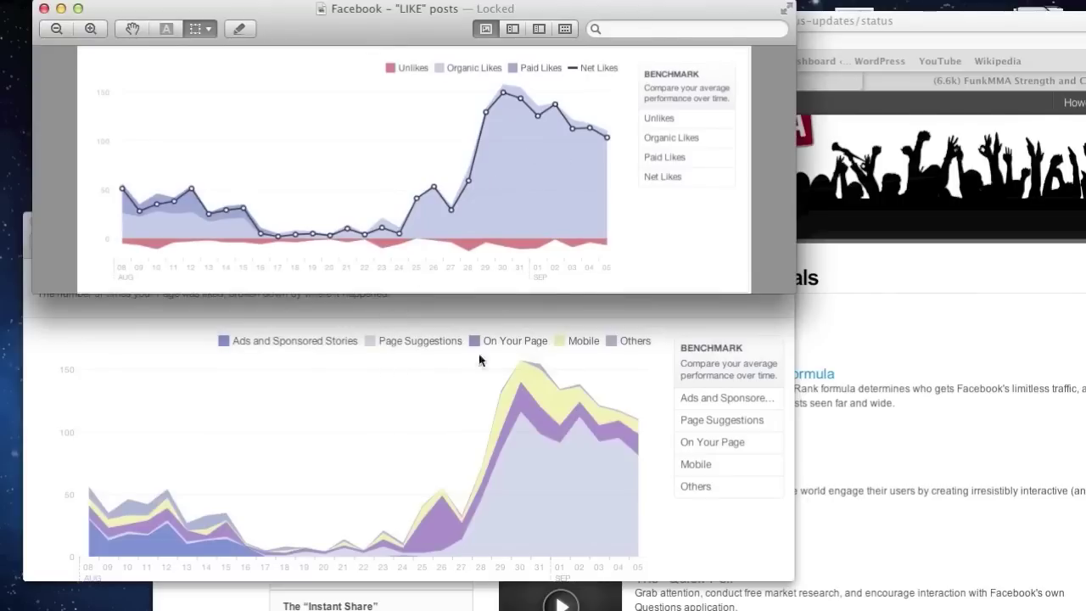
click(382, 420)
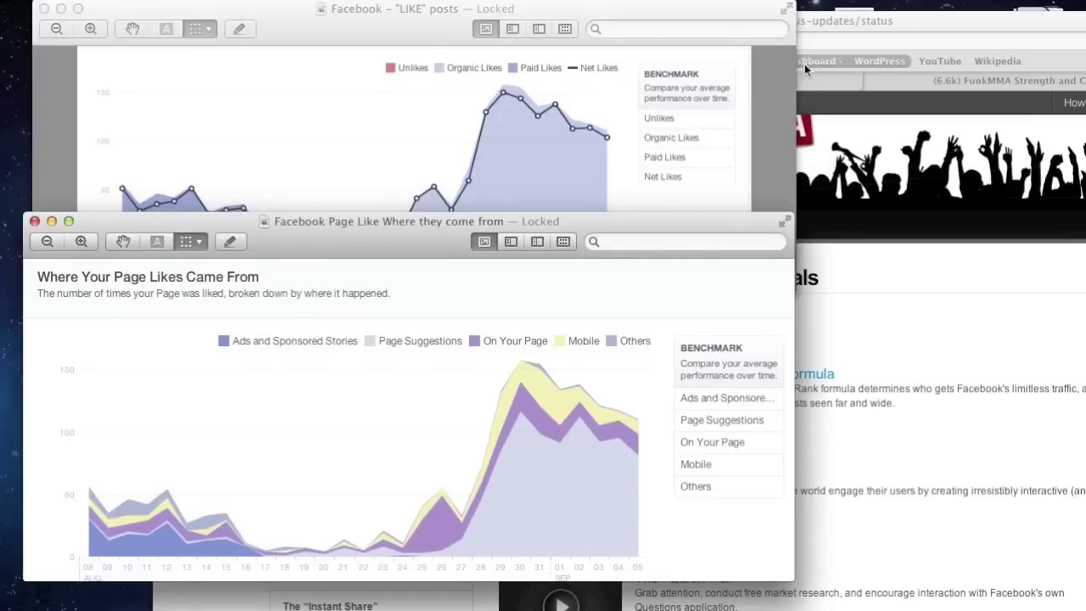
click(836, 25)
mouse_move(836, 25)
mouse_down()
mouse_move(527, 25)
mouse_move(392, 8)
mouse_up()
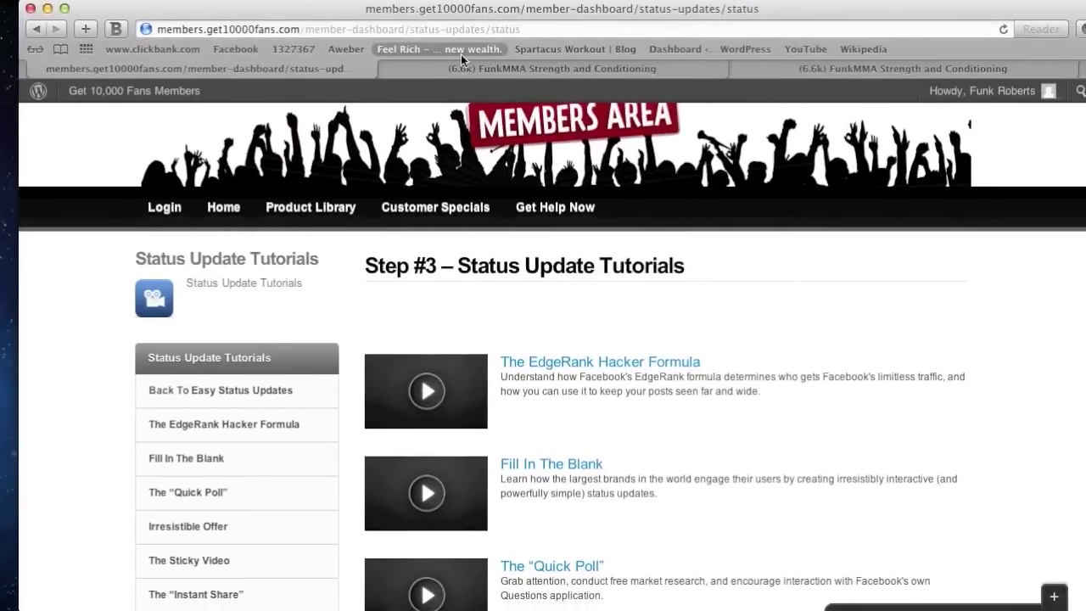
Switch to the FunkMMA Strength and Conditioning Facebook tab to browse its timeline
click(550, 72)
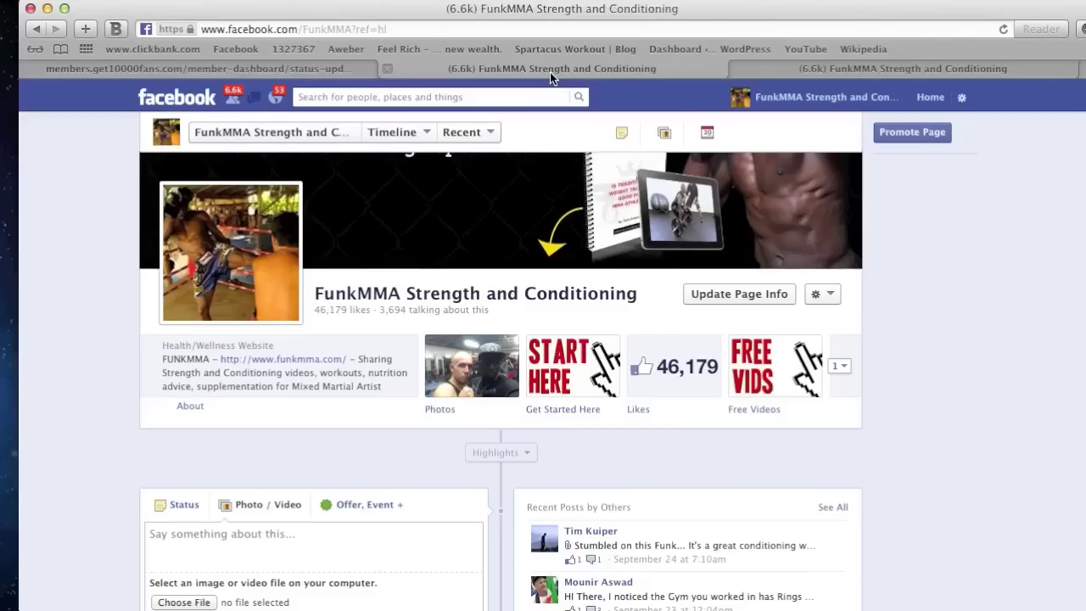
scroll(448, 332, down, 5)
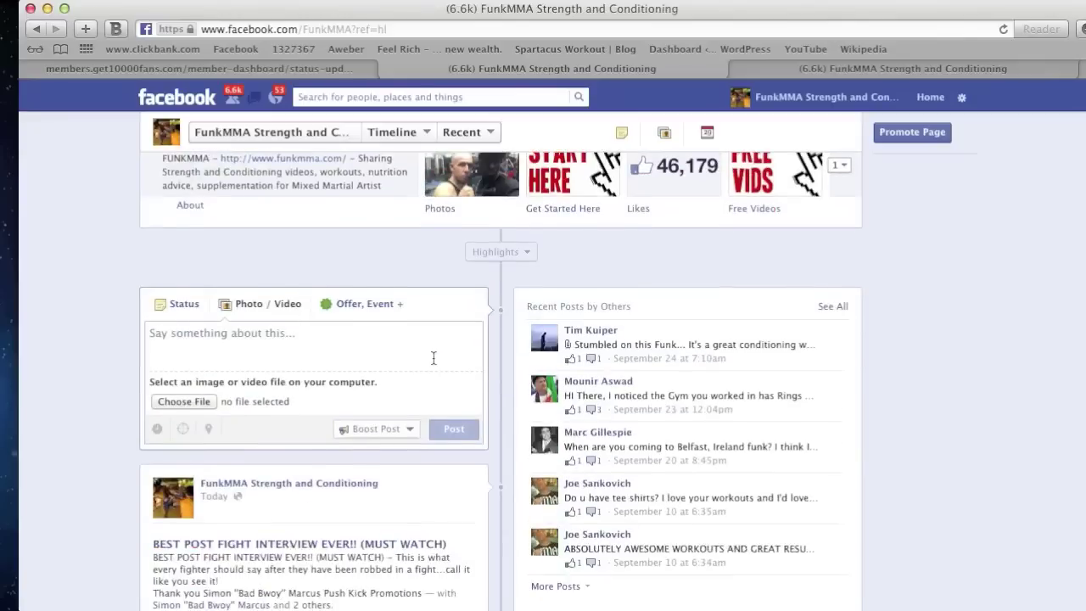
scroll(432, 358, down, 3)
scroll(432, 358, down, 1)
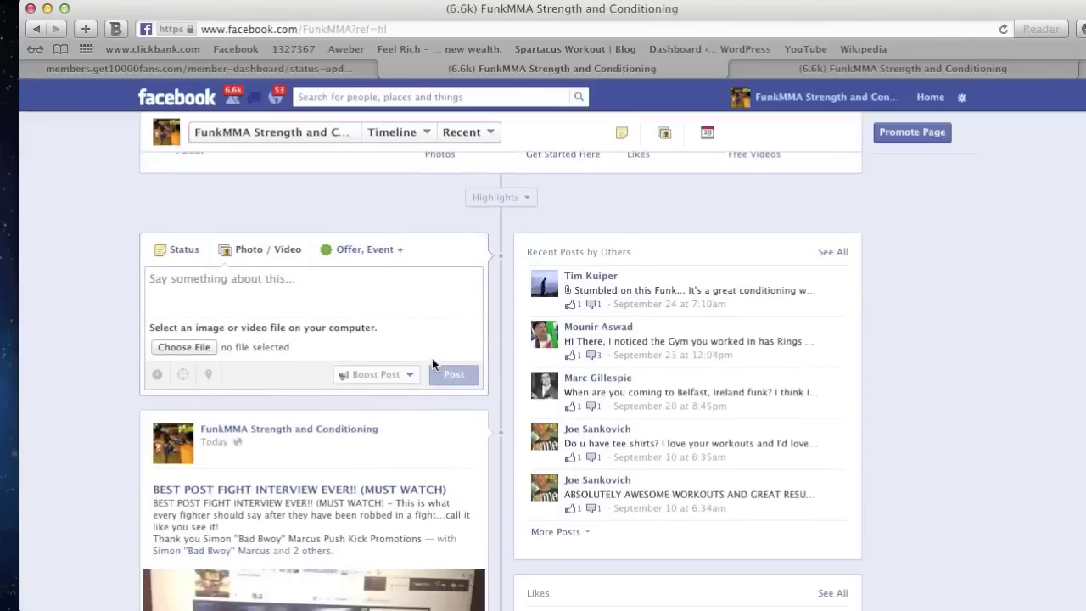
scroll(432, 358, down, 2)
scroll(431, 358, down, 5)
scroll(432, 358, down, 5)
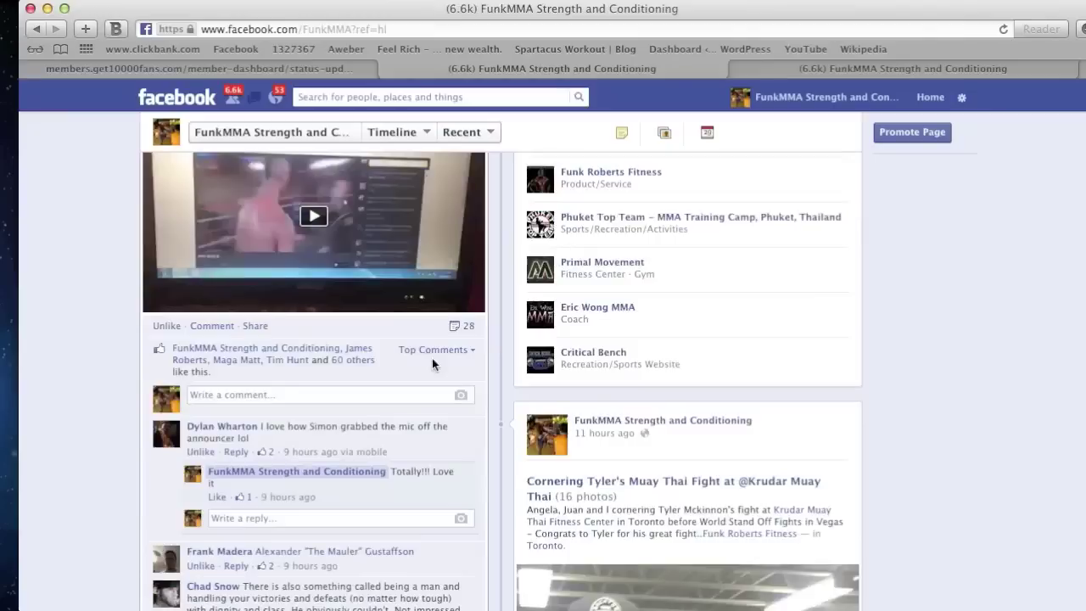
scroll(432, 358, down, 3)
scroll(229, 365, down, 2)
scroll(94, 378, down, 3)
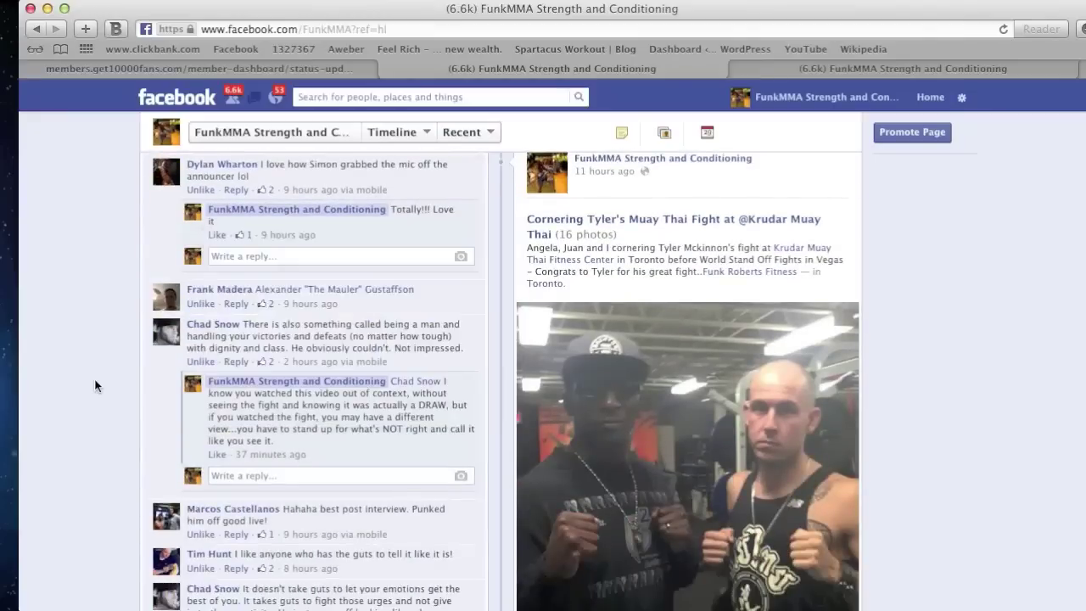
scroll(95, 378, down, 2)
scroll(94, 378, down, 3)
scroll(102, 384, down, 4)
scroll(119, 380, down, 3)
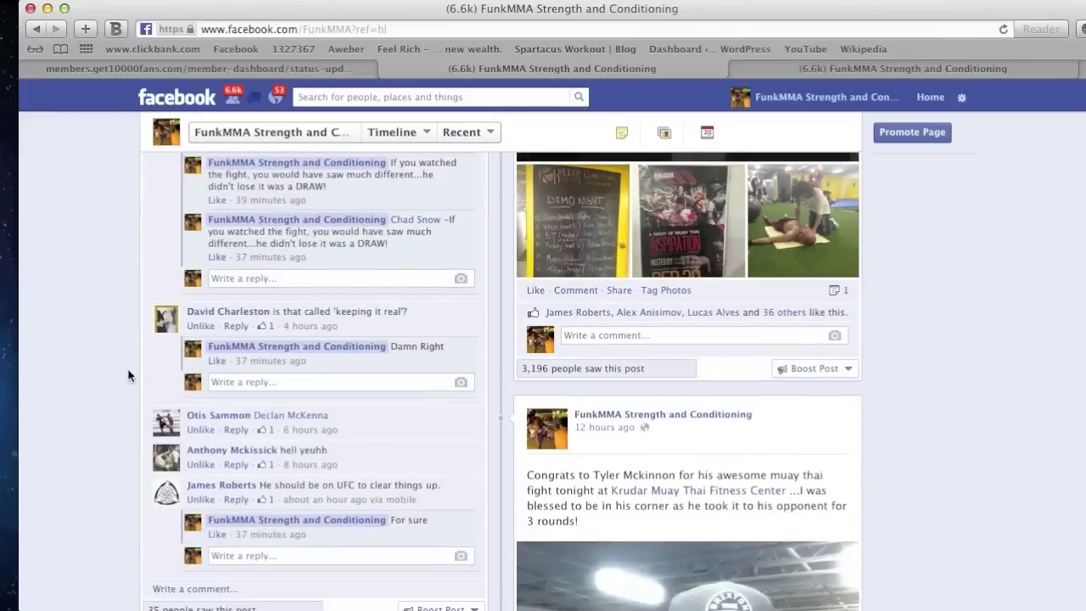
scroll(129, 375, down, 2)
scroll(129, 375, down, 1)
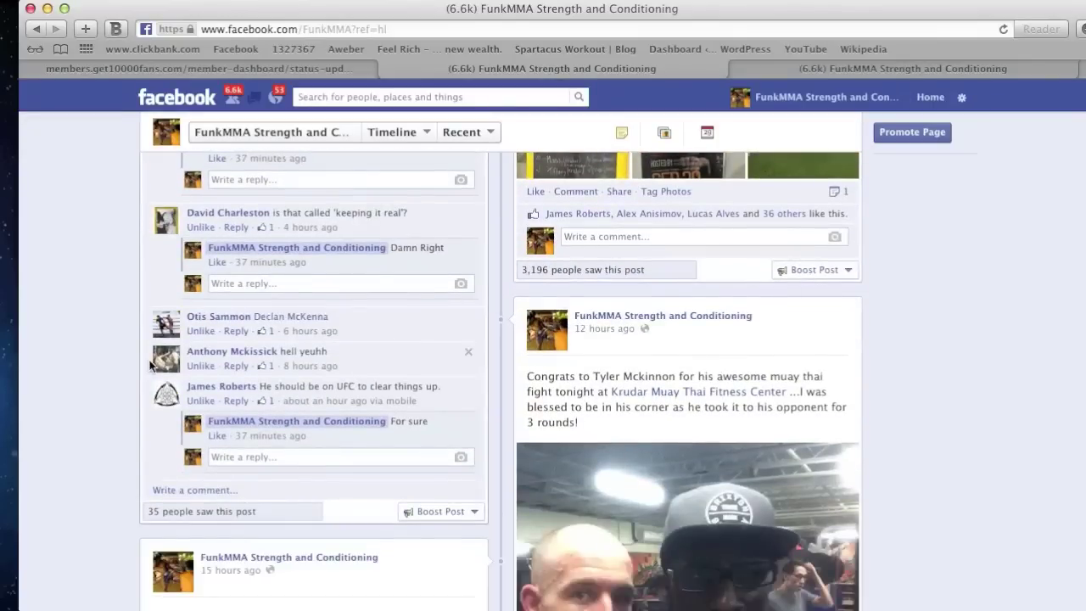
scroll(152, 365, down, 3)
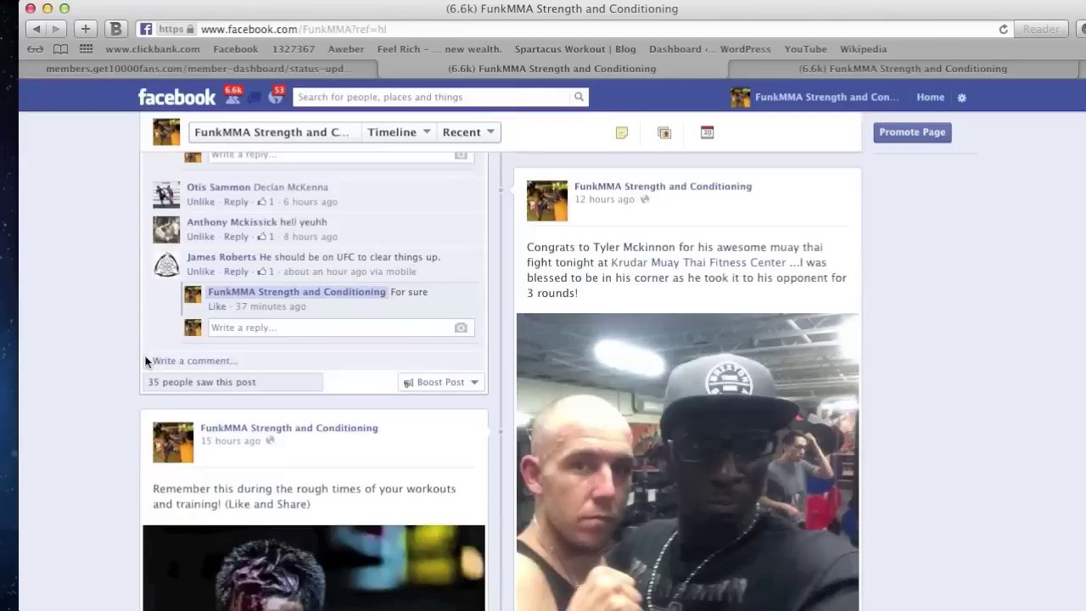
scroll(151, 365, down, 3)
scroll(148, 365, down, 2)
scroll(145, 363, down, 4)
scroll(145, 364, down, 2)
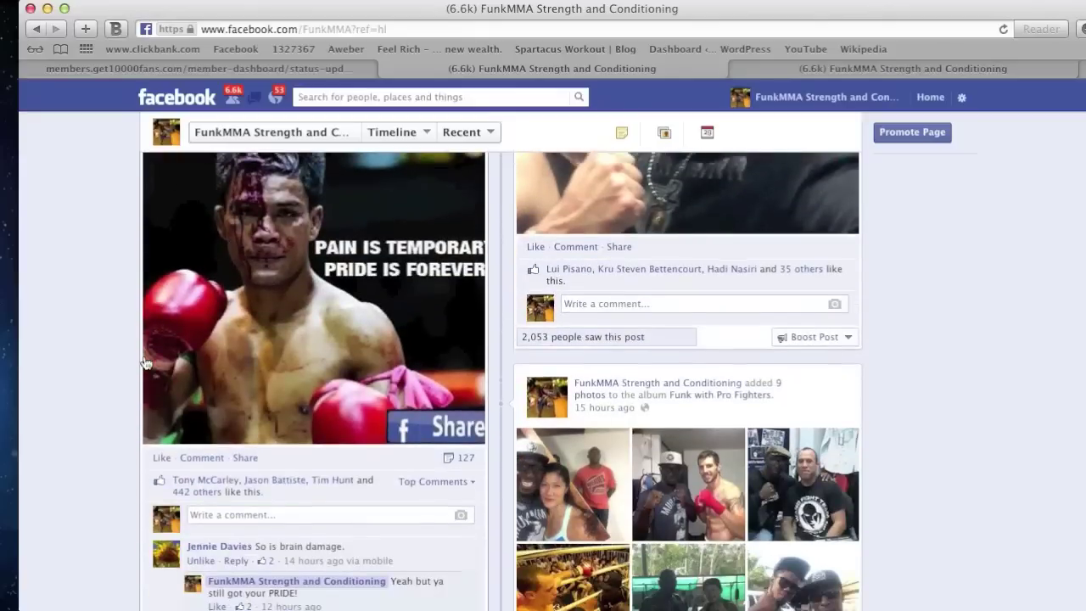
scroll(145, 363, down, 2)
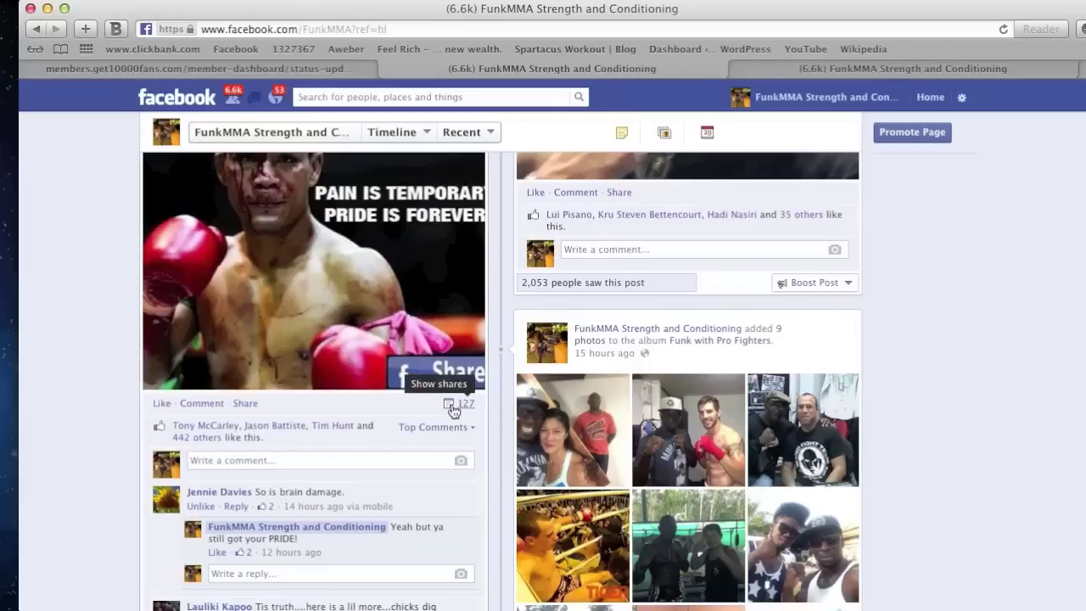
scroll(466, 406, down, 10)
scroll(453, 413, down, 5)
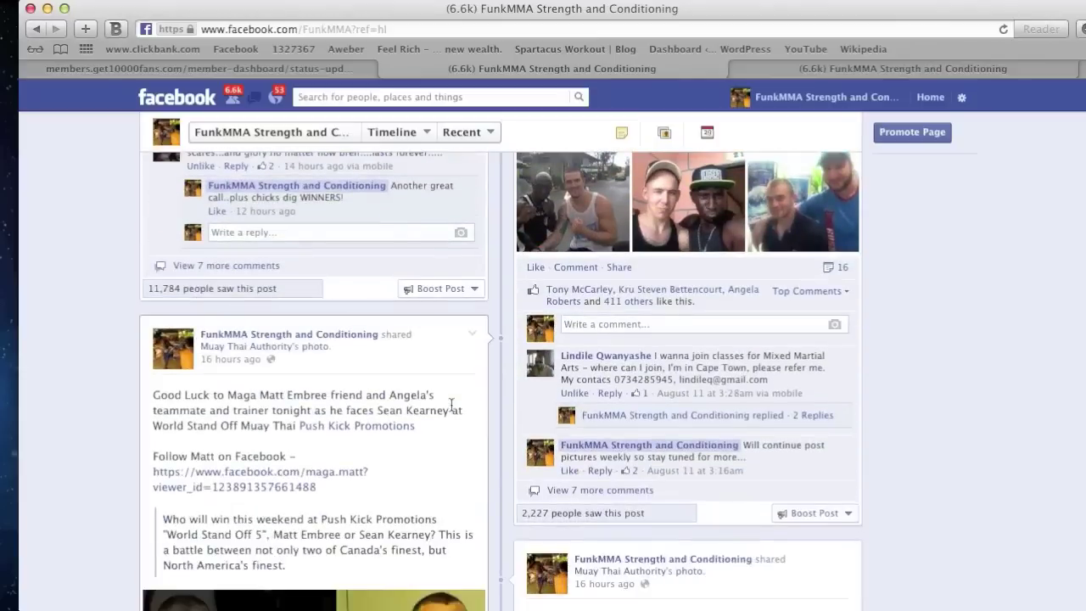
scroll(450, 411, down, 5)
scroll(445, 407, down, 5)
scroll(443, 410, down, 5)
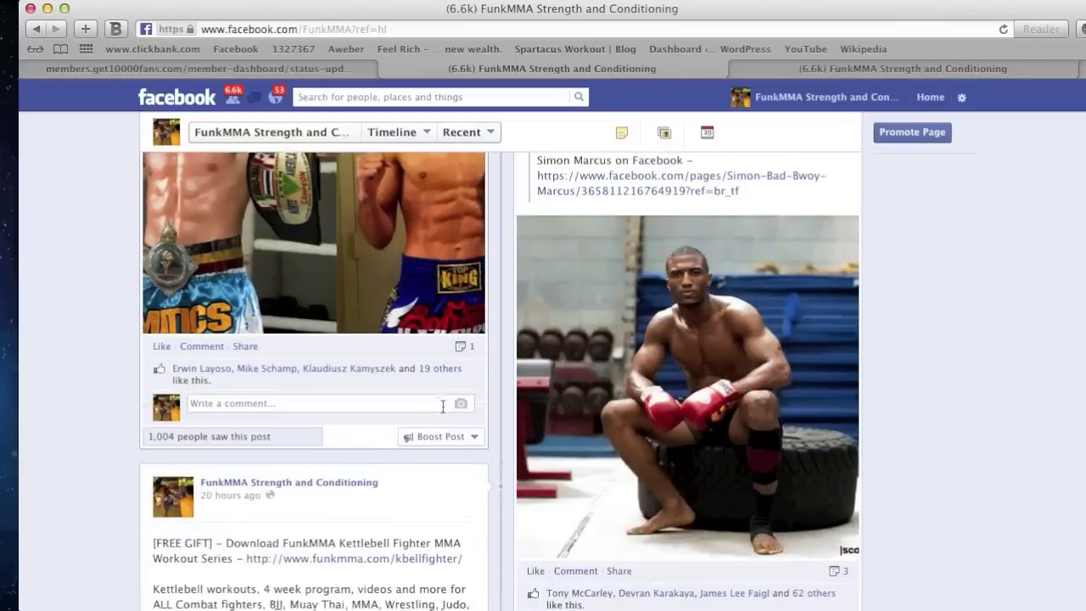
scroll(442, 411, down, 3)
scroll(442, 411, down, 3)
scroll(442, 411, down, 3)
scroll(442, 411, down, 1)
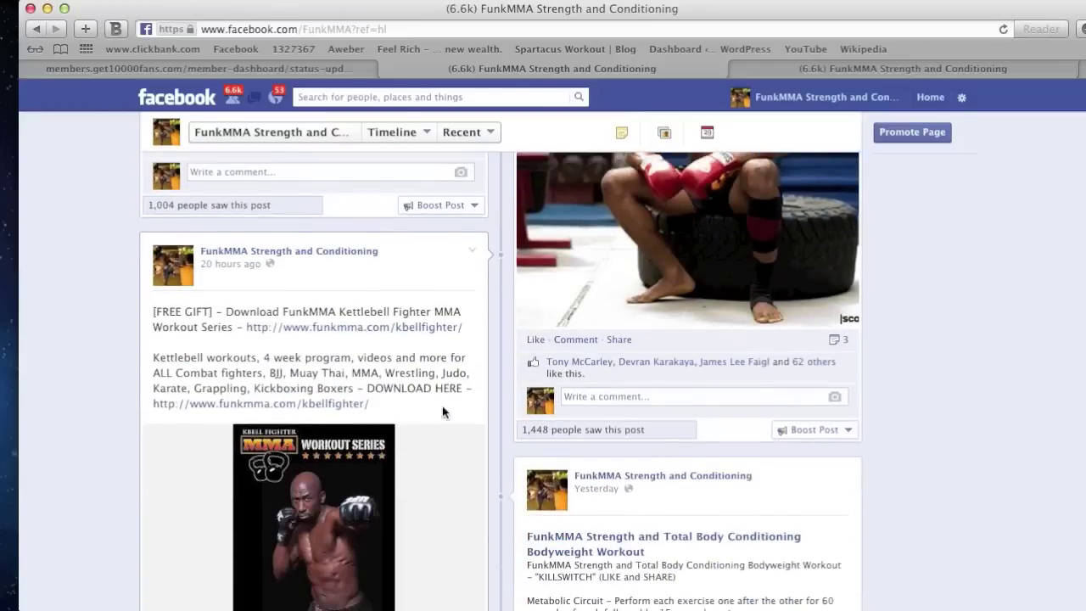
scroll(442, 411, down, 5)
scroll(442, 411, down, 4)
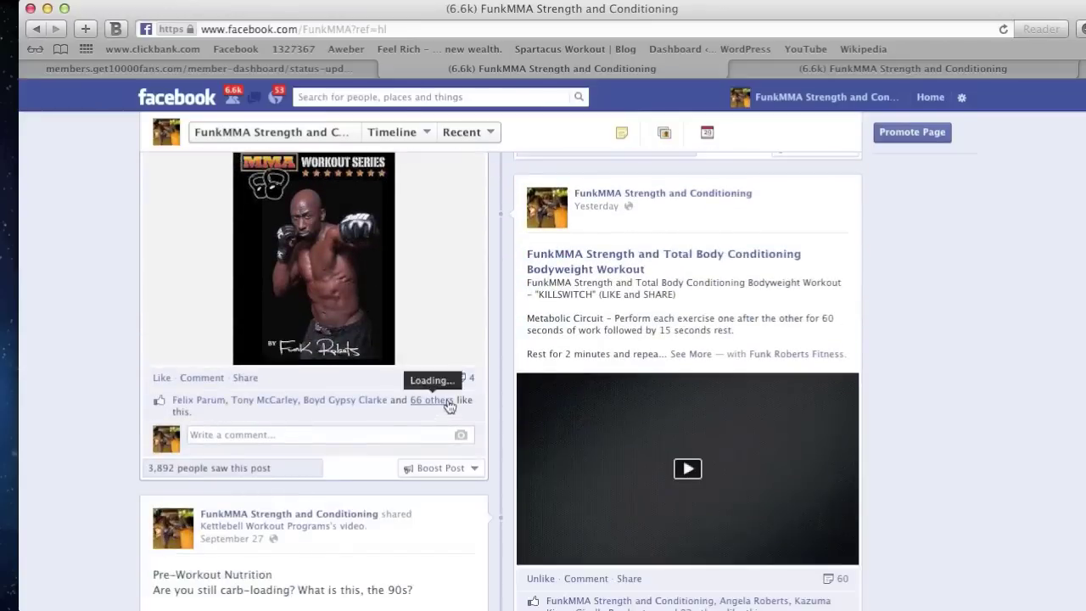
scroll(442, 411, down, 2)
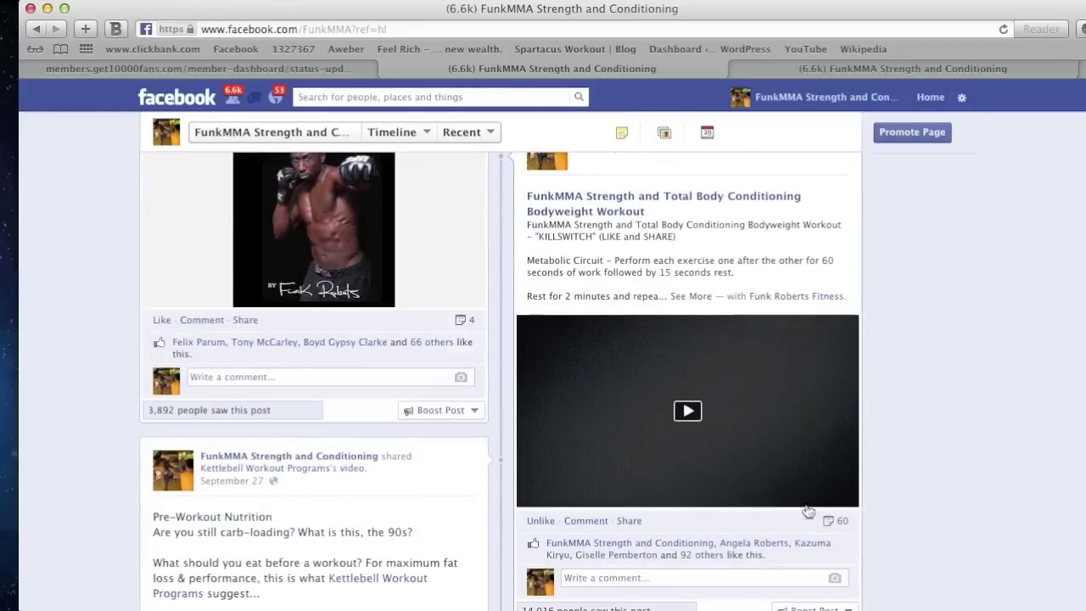
scroll(808, 511, down, 3)
scroll(679, 425, down, 3)
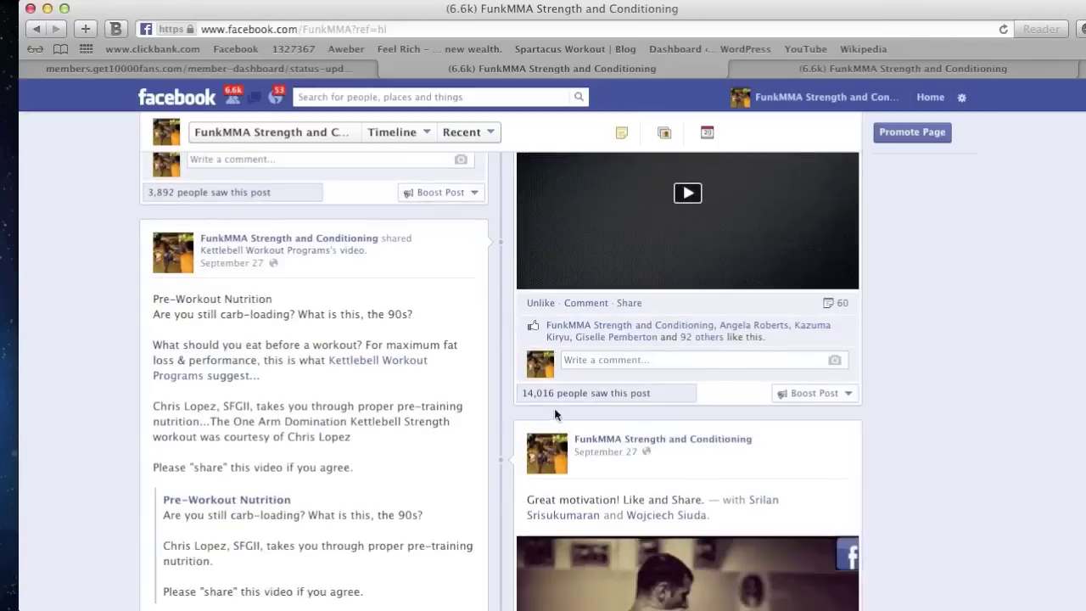
mouse_move(603, 543)
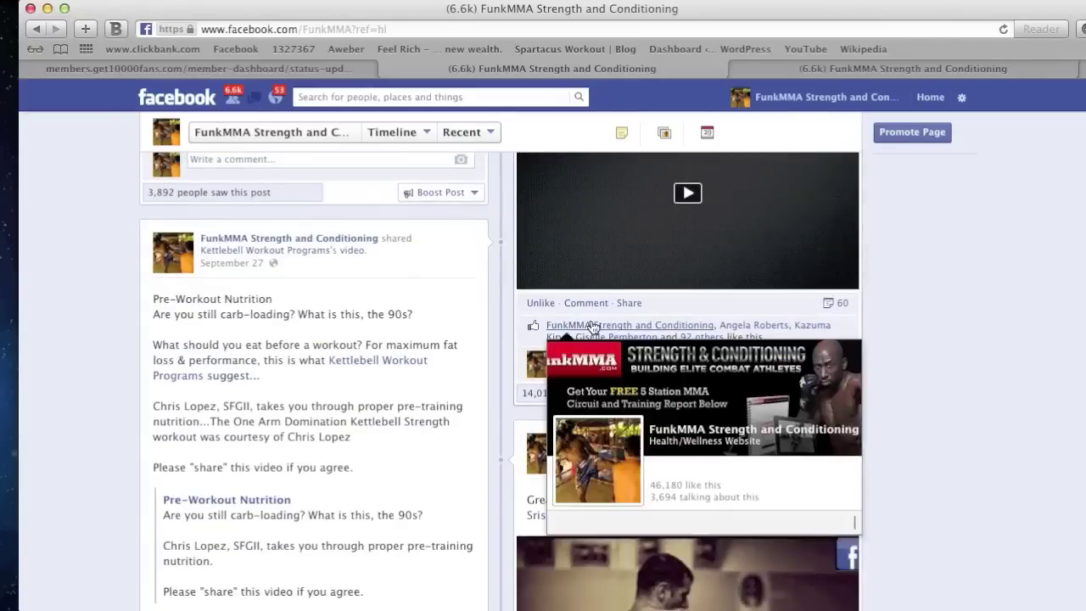
scroll(380, 334, down, 2)
scroll(219, 261, down, 5)
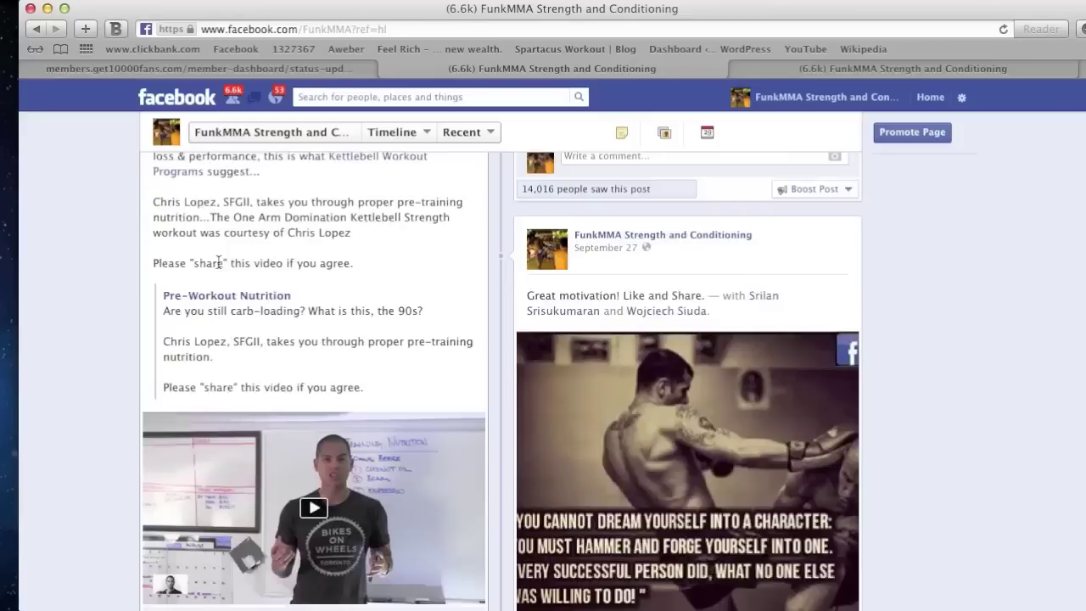
scroll(219, 261, down, 3)
scroll(219, 262, down, 3)
scroll(255, 280, down, 2)
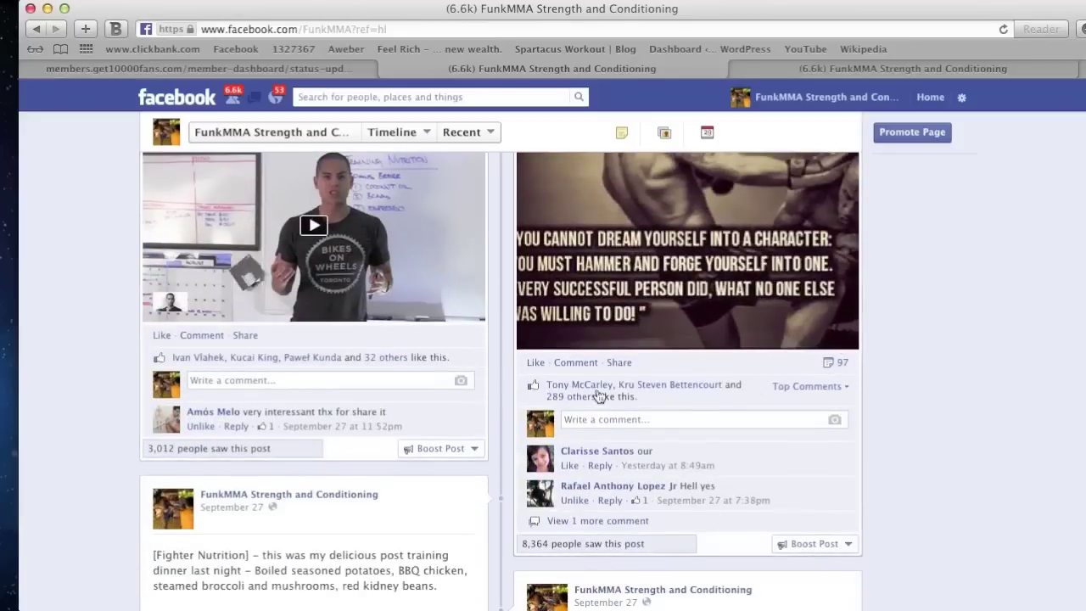
scroll(572, 406, down, 2)
scroll(560, 407, down, 3)
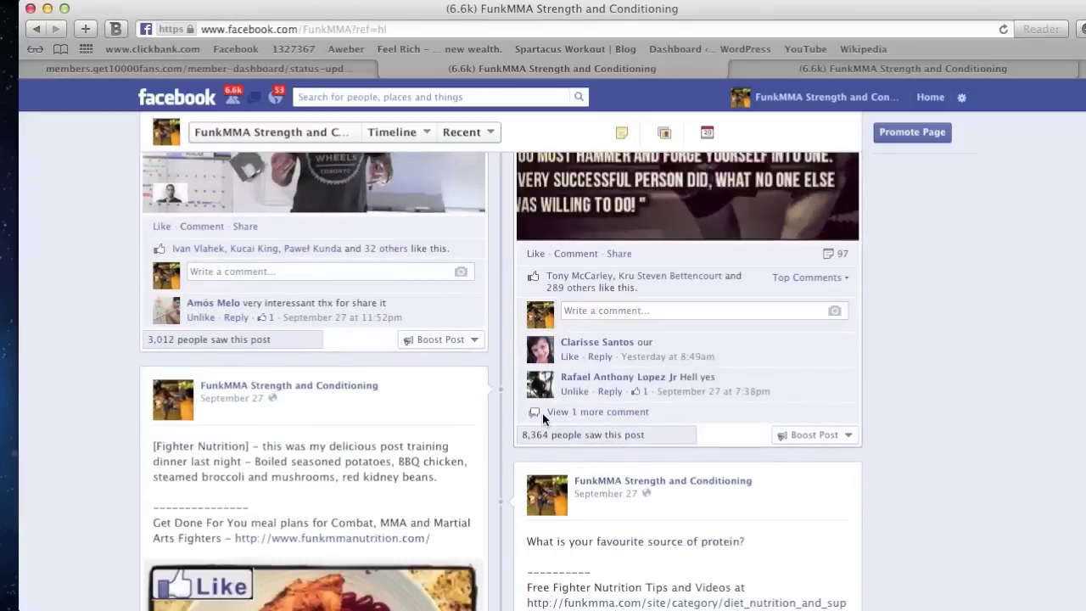
scroll(542, 412, down, 3)
scroll(543, 412, down, 3)
scroll(543, 416, down, 2)
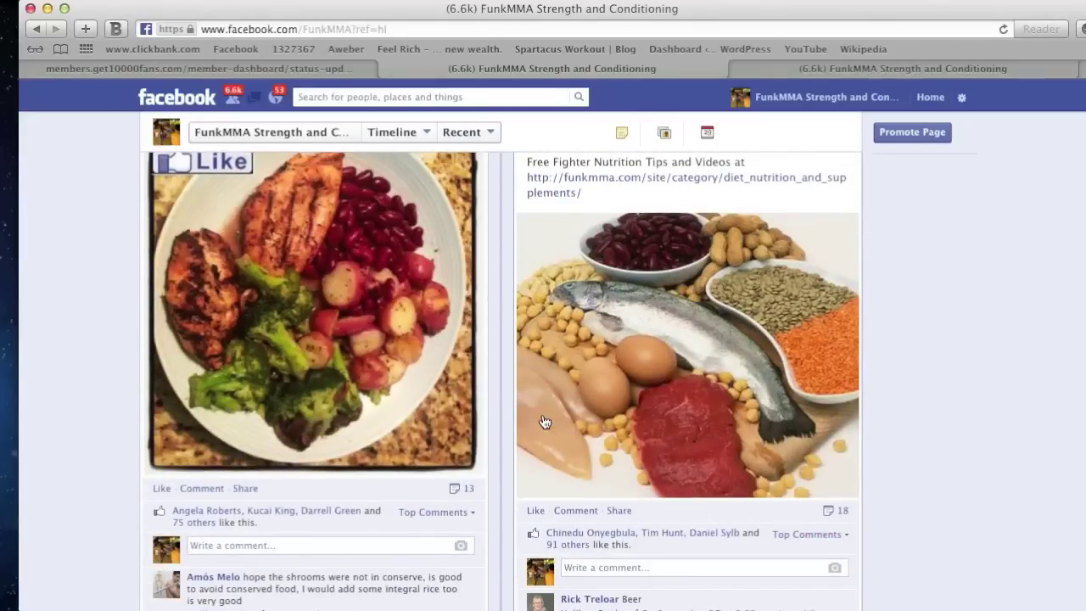
scroll(545, 422, down, 1)
scroll(545, 422, down, 2)
scroll(509, 420, down, 2)
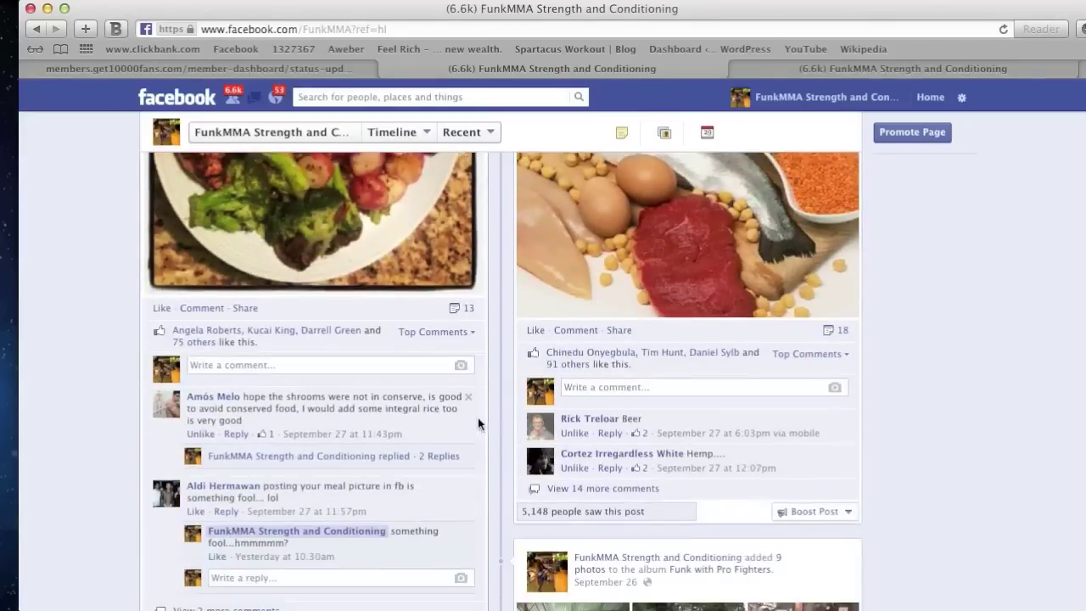
scroll(478, 418, down, 2)
scroll(444, 422, down, 3)
scroll(444, 422, down, 2)
scroll(444, 422, down, 5)
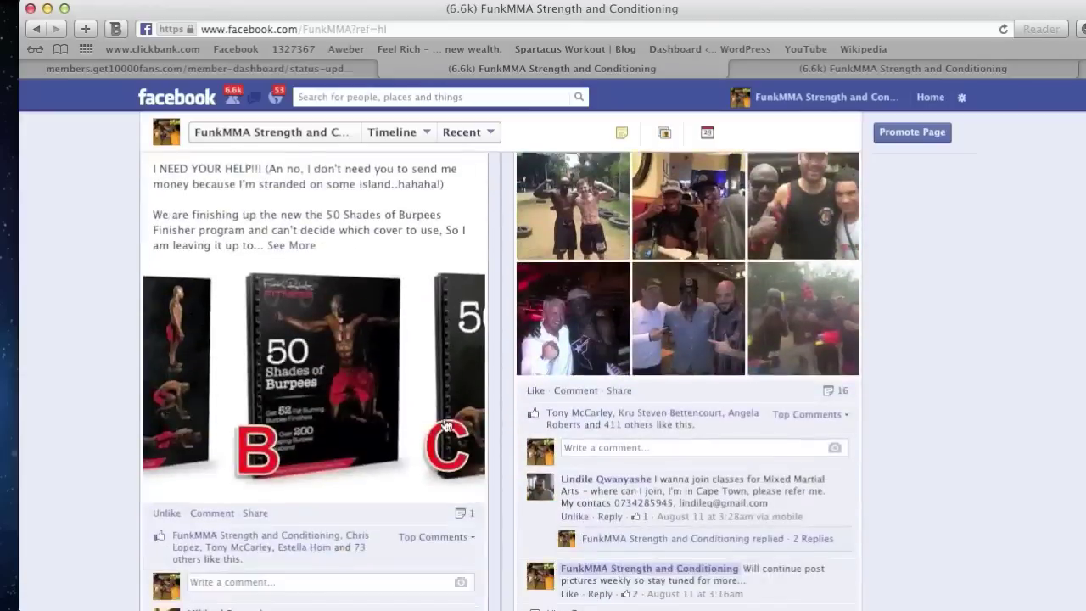
scroll(444, 422, down, 3)
scroll(444, 422, down, 2)
scroll(444, 422, down, 5)
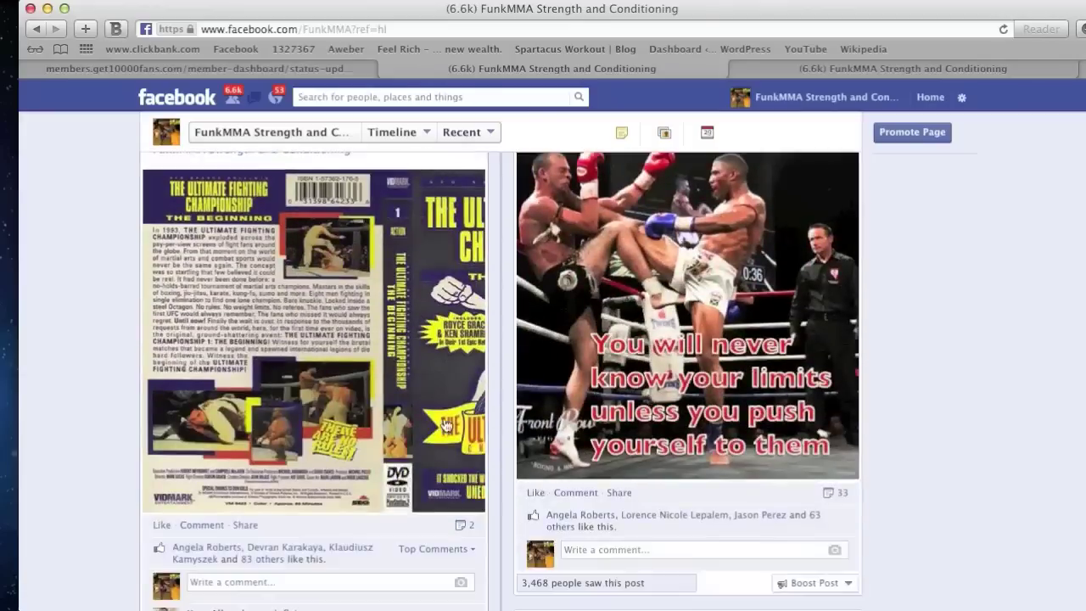
scroll(444, 422, up, 1)
scroll(443, 422, down, 3)
scroll(443, 417, down, 2)
scroll(443, 416, down, 3)
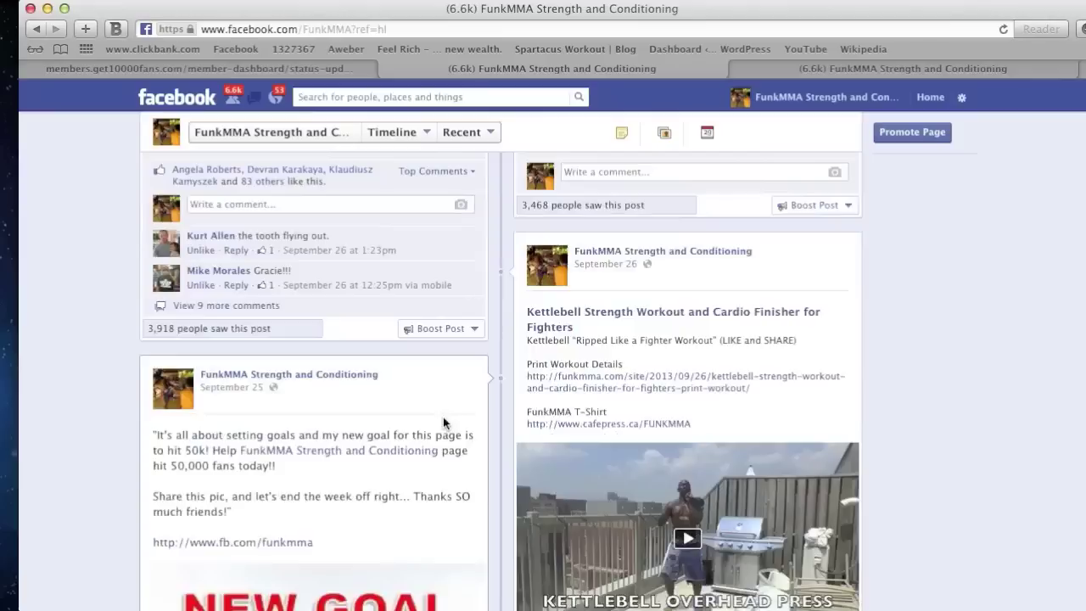
scroll(443, 416, down, 2)
scroll(443, 416, down, 3)
scroll(443, 417, down, 2)
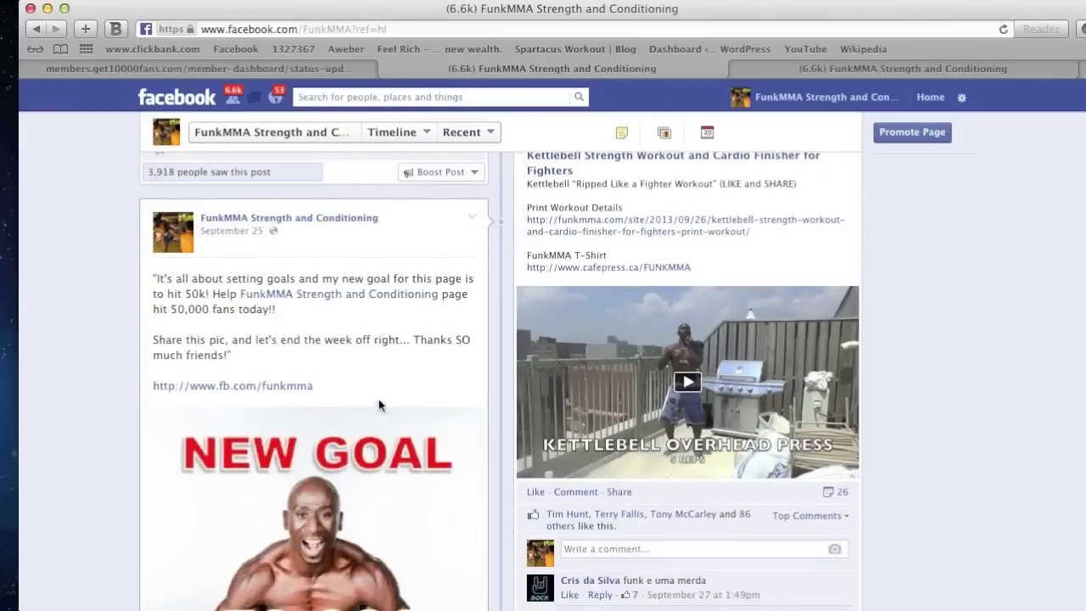
scroll(381, 405, down, 3)
scroll(381, 405, down, 2)
scroll(381, 406, down, 1)
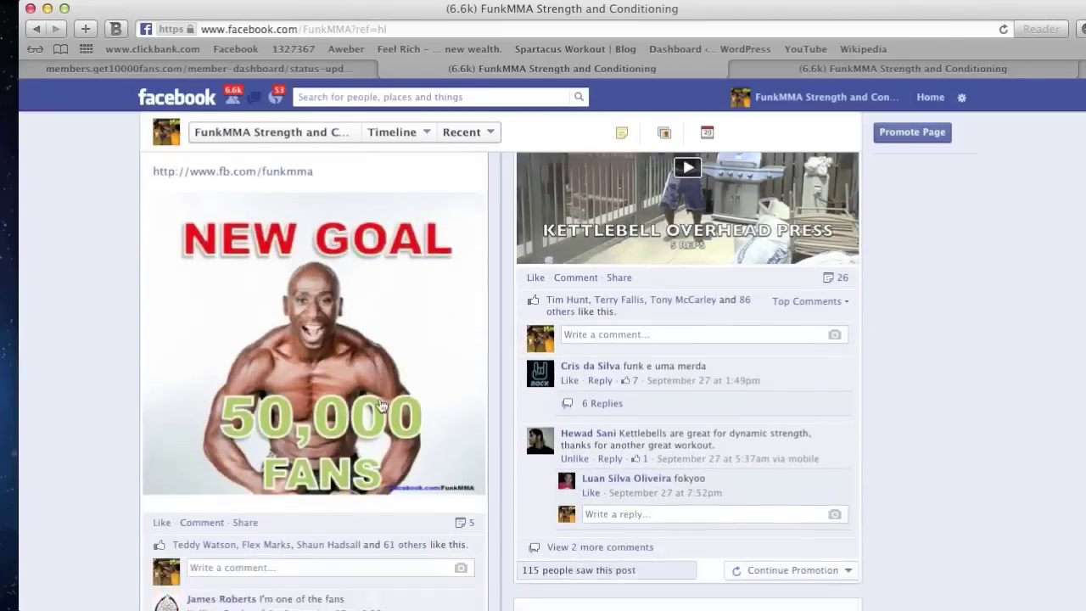
scroll(381, 406, down, 2)
scroll(381, 406, down, 3)
scroll(381, 406, down, 3)
scroll(381, 406, down, 2)
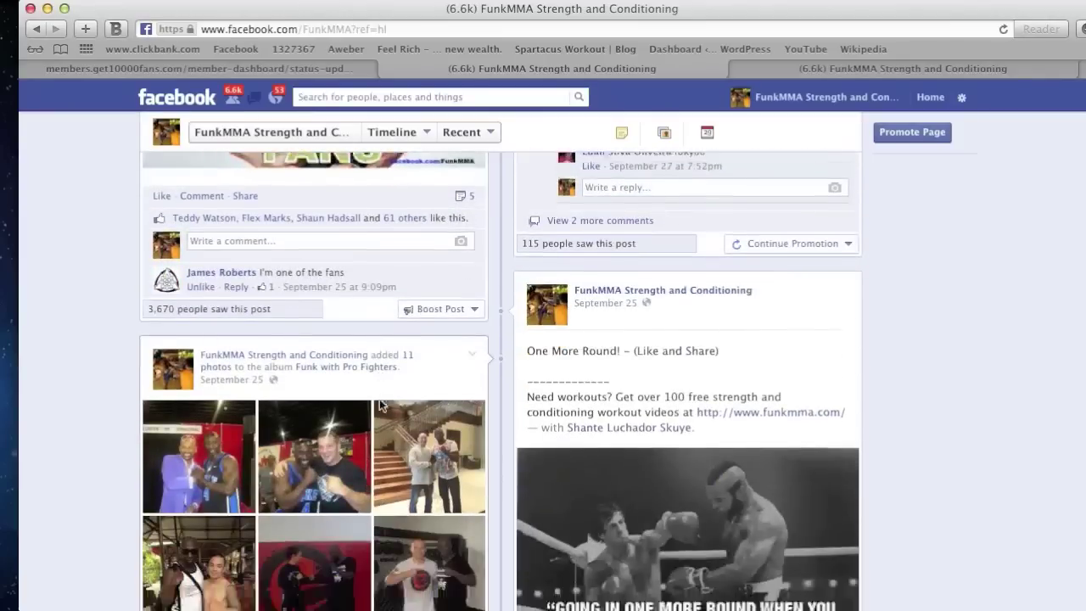
scroll(381, 406, down, 2)
scroll(381, 406, down, 1)
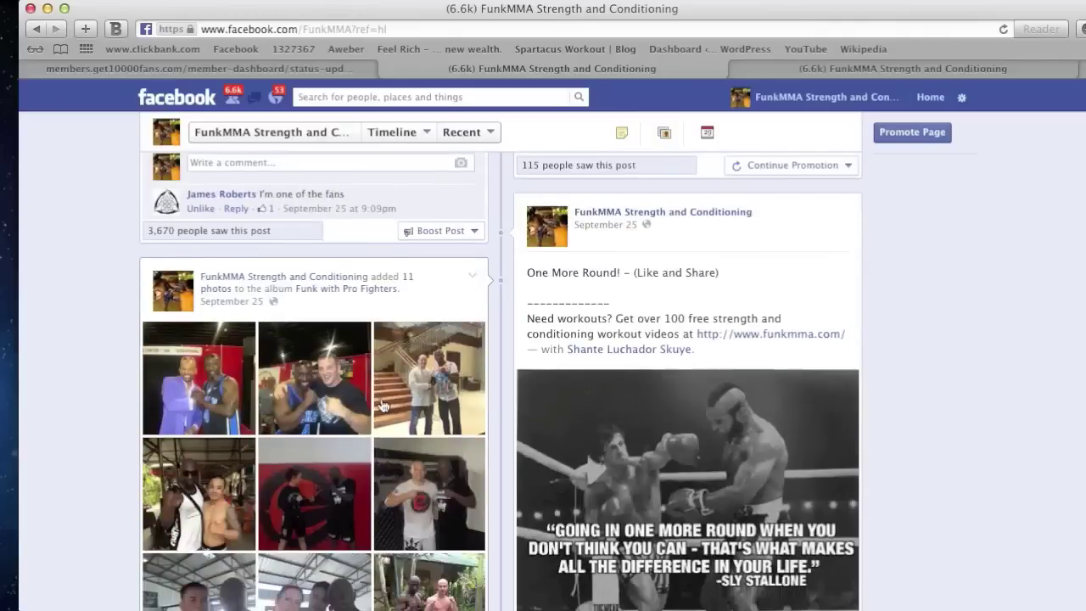
scroll(492, 408, down, 1)
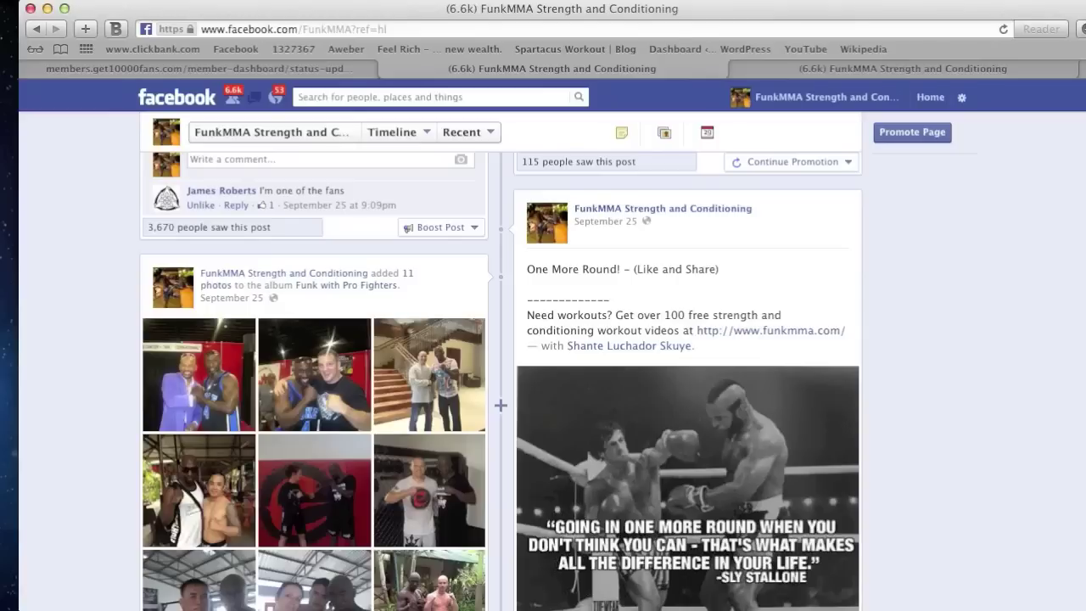
scroll(501, 406, down, 2)
scroll(501, 406, down, 2)
scroll(501, 406, down, 2)
scroll(501, 405, down, 2)
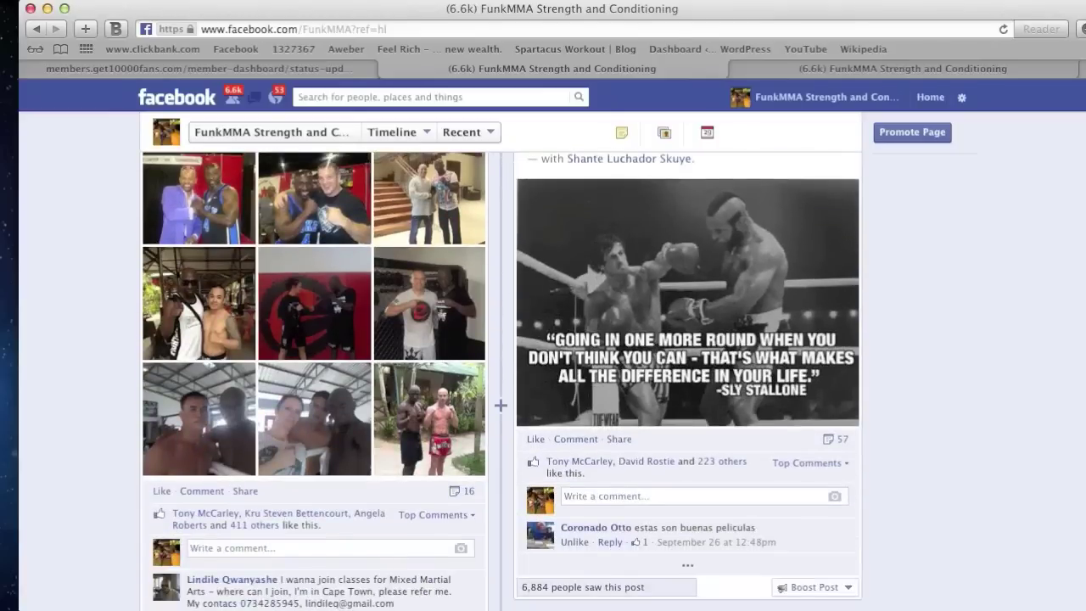
scroll(500, 406, down, 2)
scroll(501, 406, down, 2)
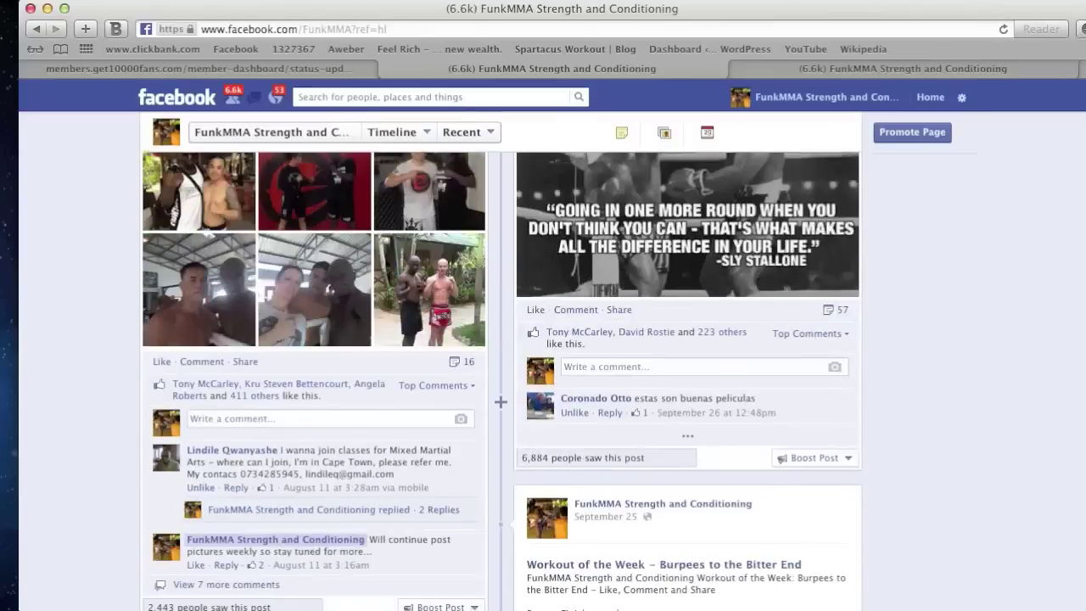
scroll(501, 406, down, 2)
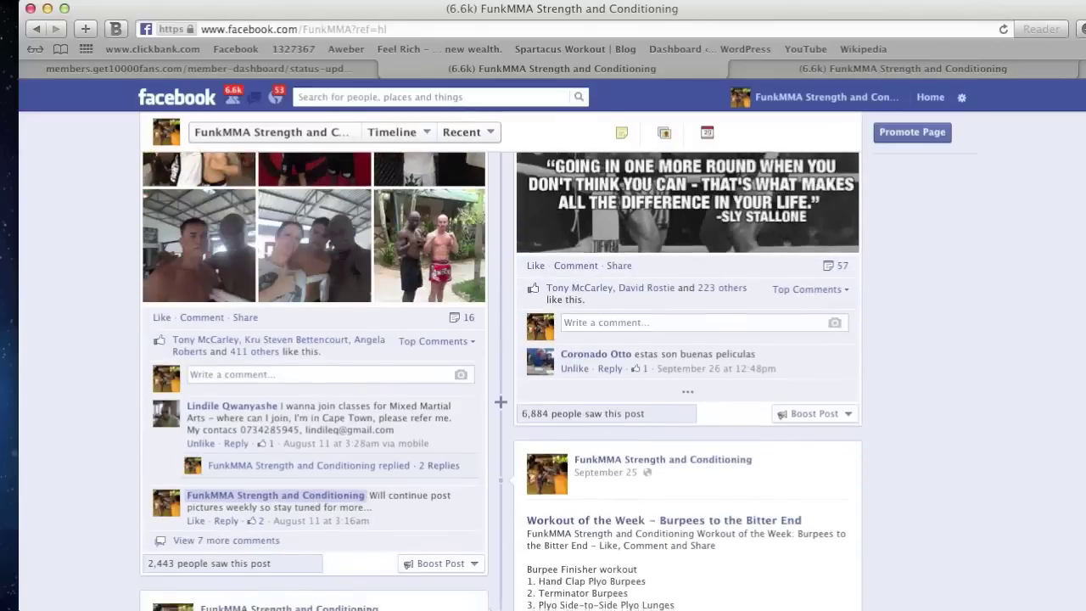
scroll(500, 405, down, 1)
scroll(500, 406, down, 3)
scroll(501, 406, down, 2)
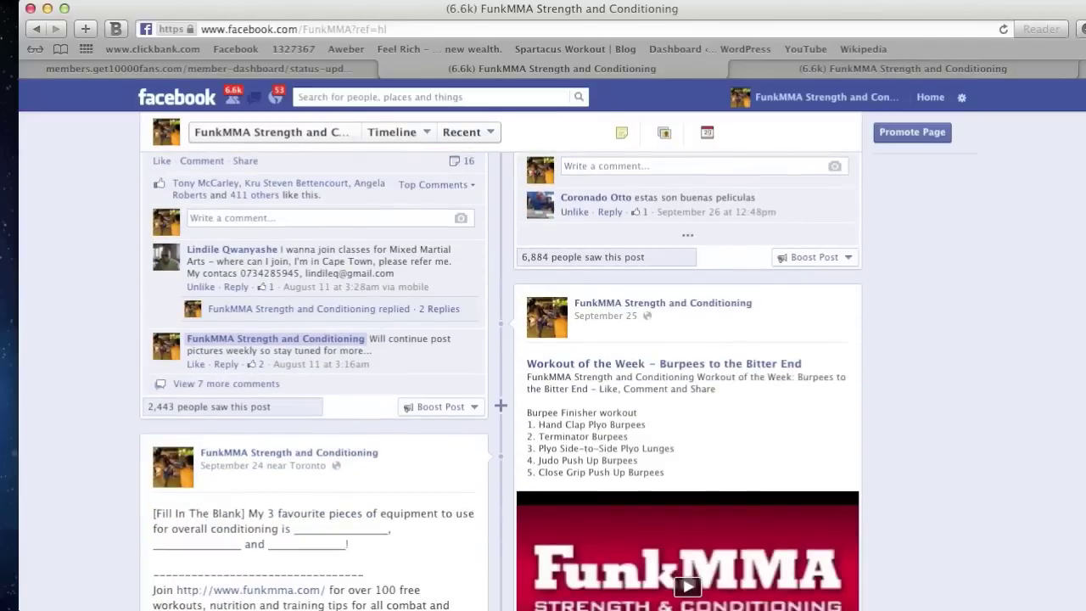
scroll(501, 405, down, 2)
scroll(501, 406, down, 2)
scroll(501, 406, down, 1)
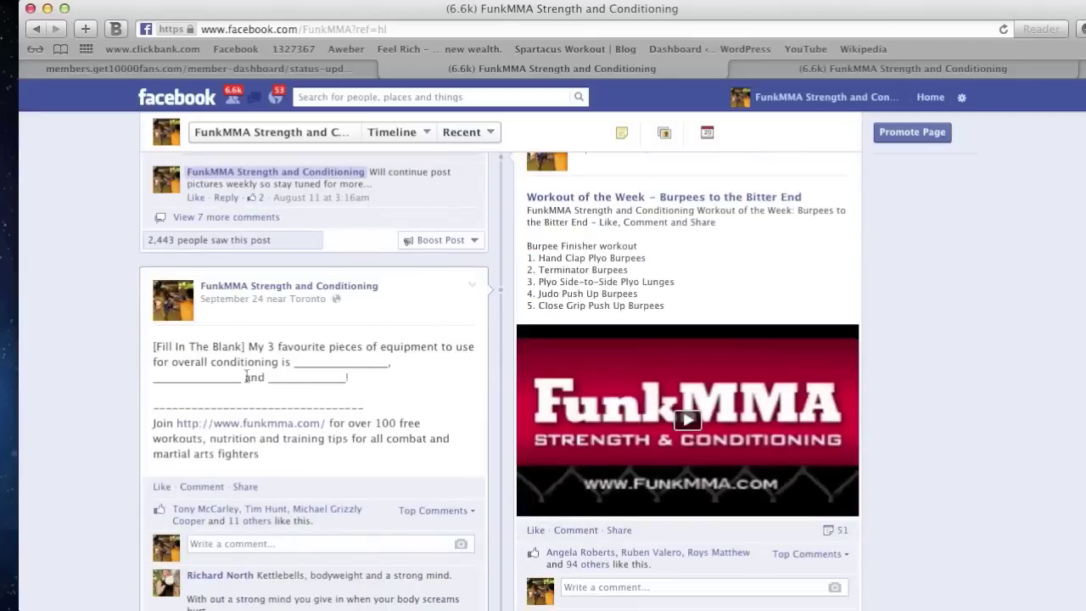
scroll(341, 439, down, 1)
scroll(340, 438, down, 2)
scroll(340, 438, down, 2)
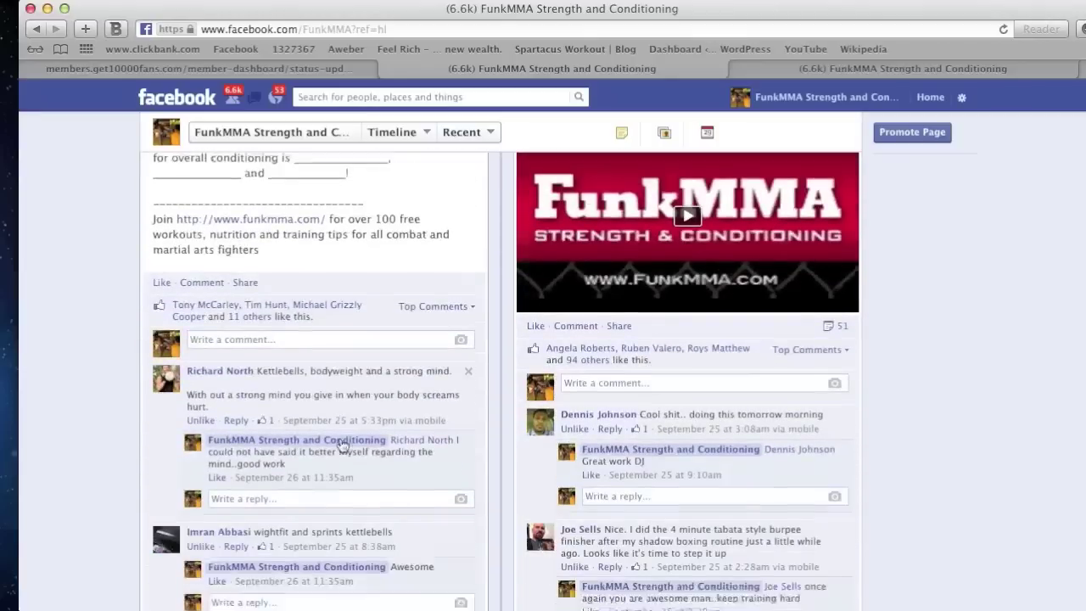
scroll(341, 438, down, 3)
Expand the 24 remaining comments on the favourite-equipment post
click(229, 523)
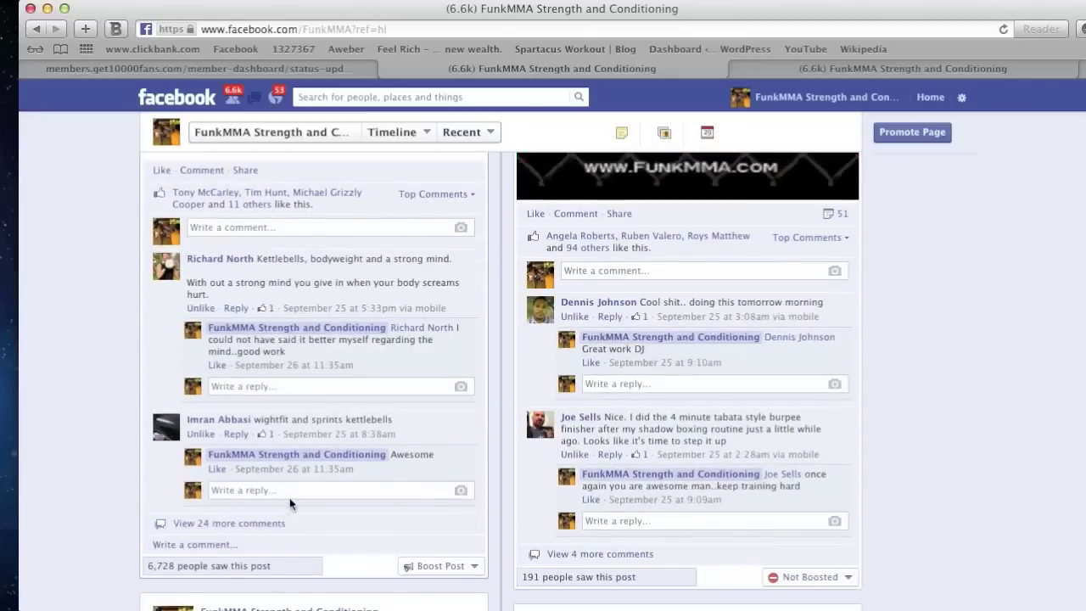
scroll(440, 465, down, 2)
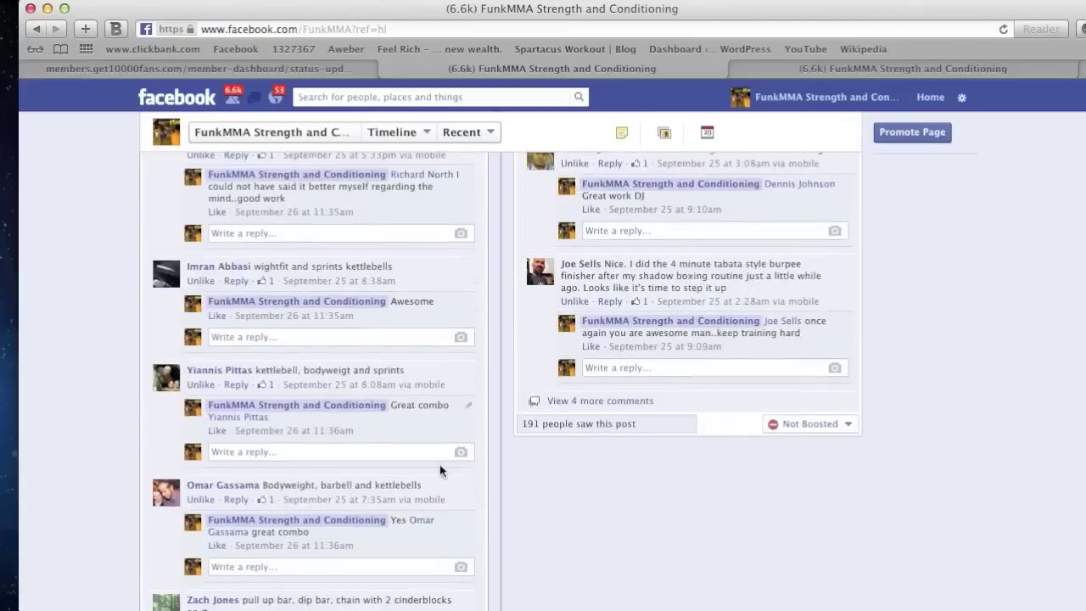
scroll(439, 464, down, 2)
scroll(439, 454, down, 1)
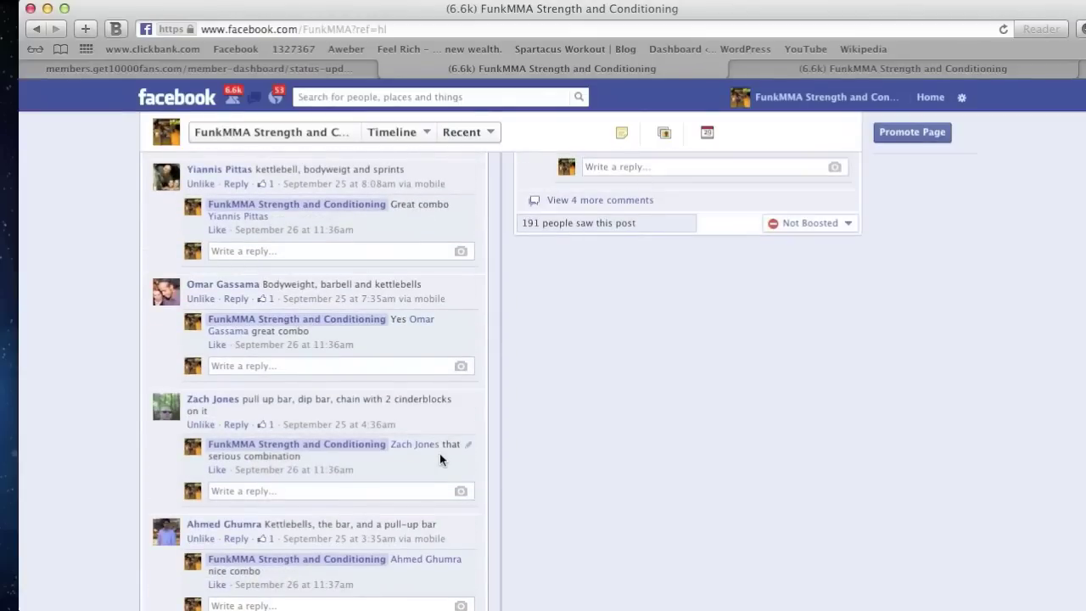
scroll(440, 458, down, 1)
scroll(440, 459, down, 1)
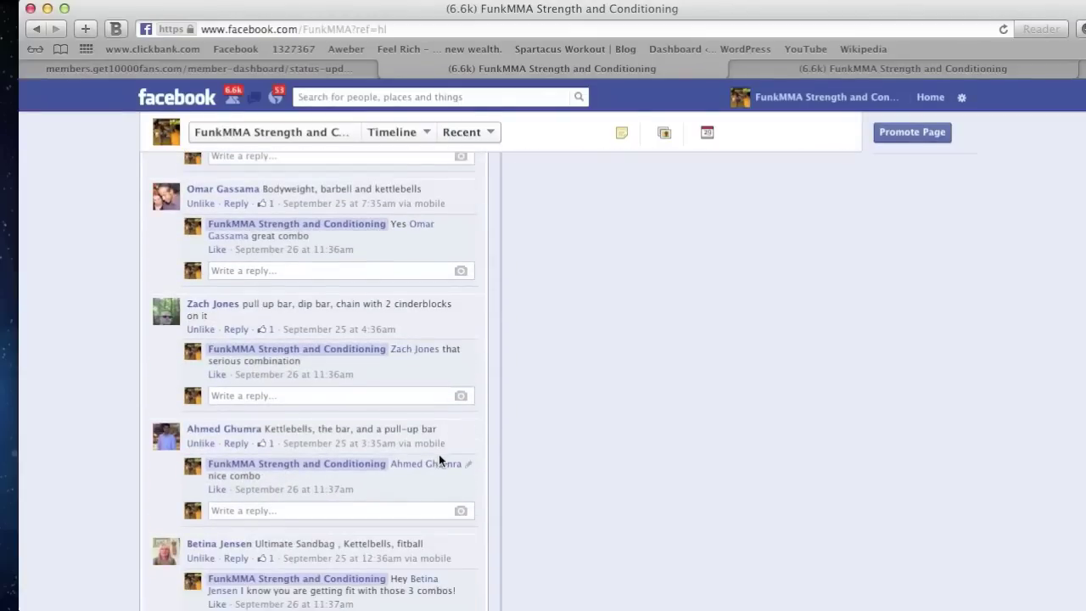
scroll(439, 459, up, 5)
scroll(439, 458, up, 5)
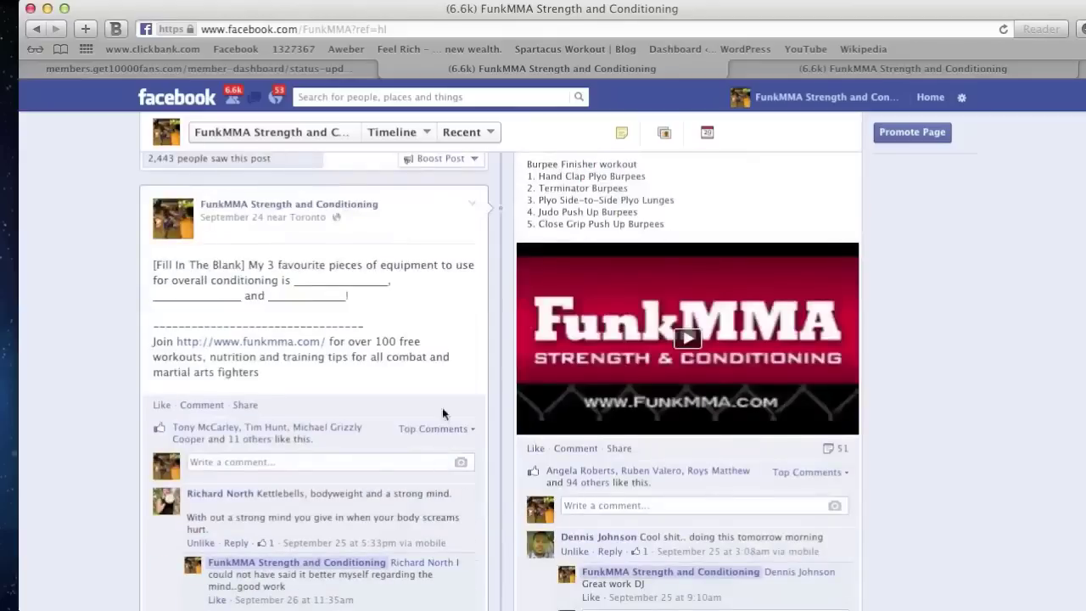
scroll(407, 252, up, 1)
scroll(408, 252, up, 5)
scroll(407, 252, up, 3)
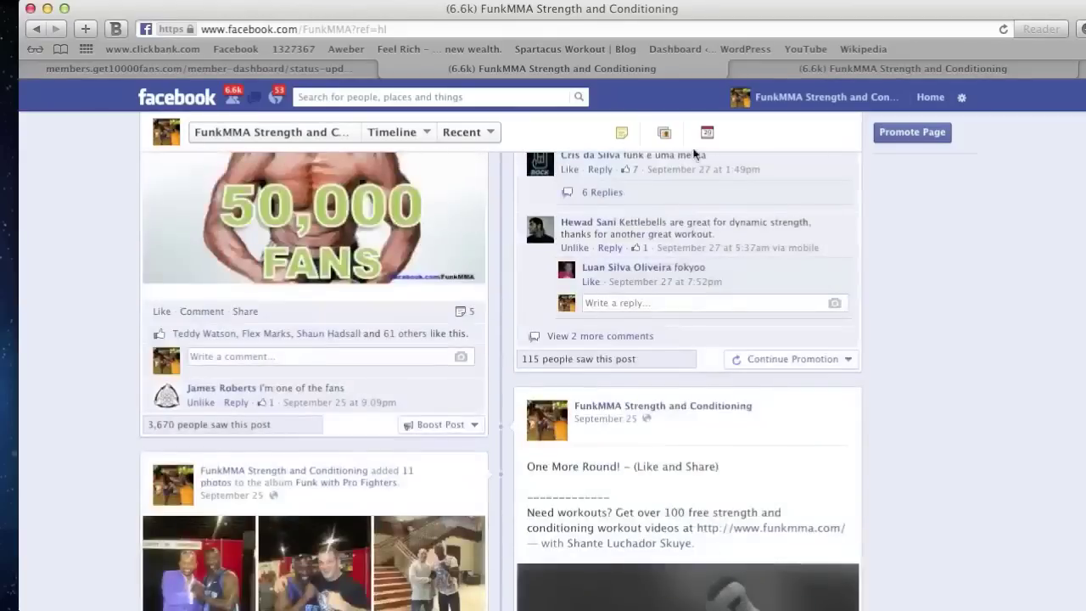
Switch to the tab showing the FunkMMA Page Insights overview for 09/21–09/27/2013
click(803, 68)
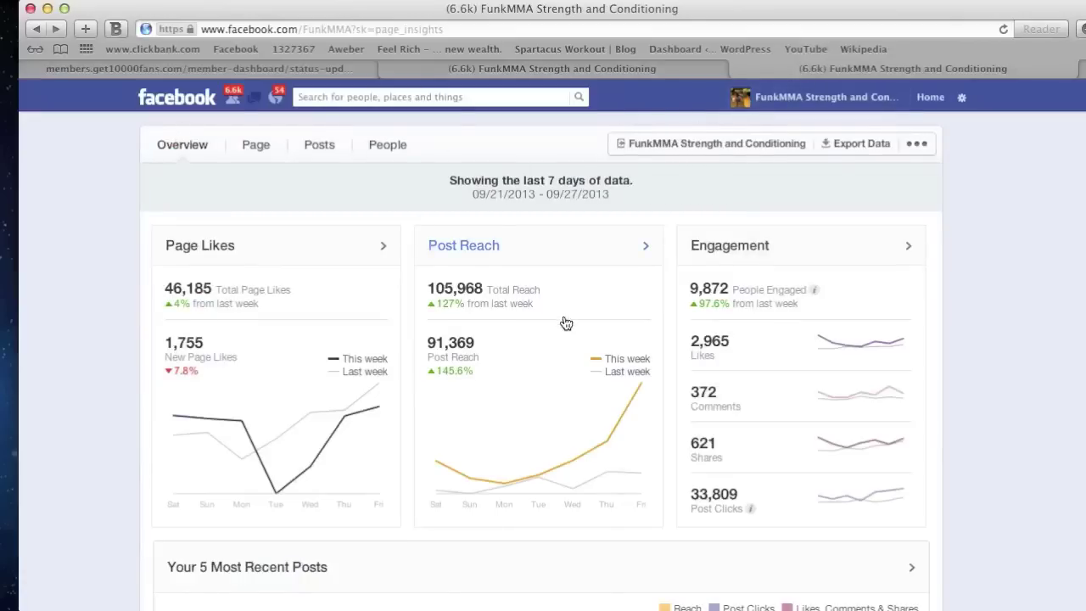
scroll(566, 322, down, 3)
scroll(566, 322, down, 5)
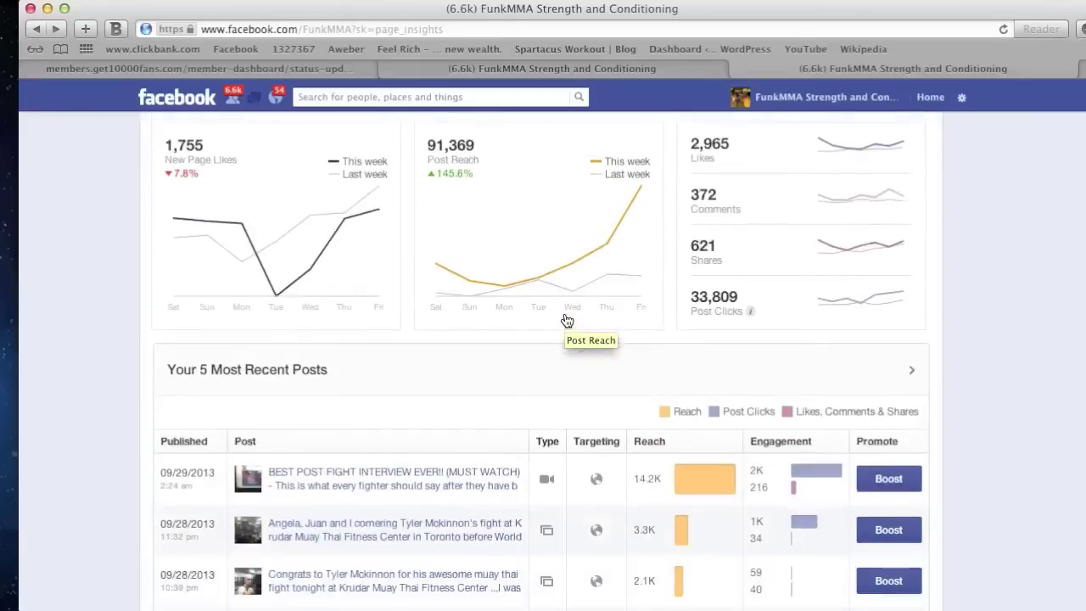
scroll(526, 339, down, 2)
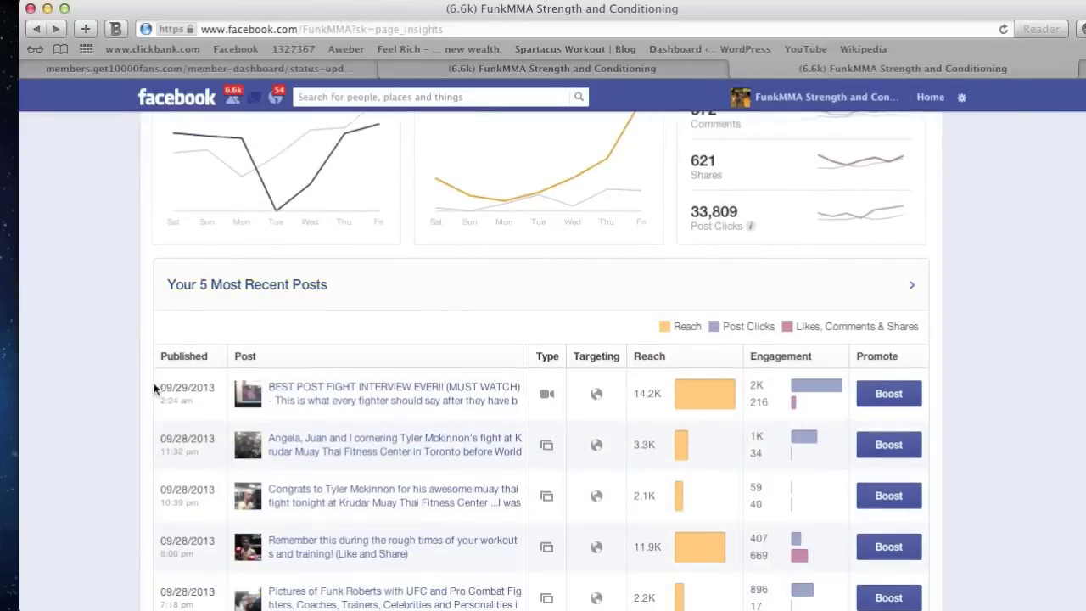
scroll(297, 305, down, 1)
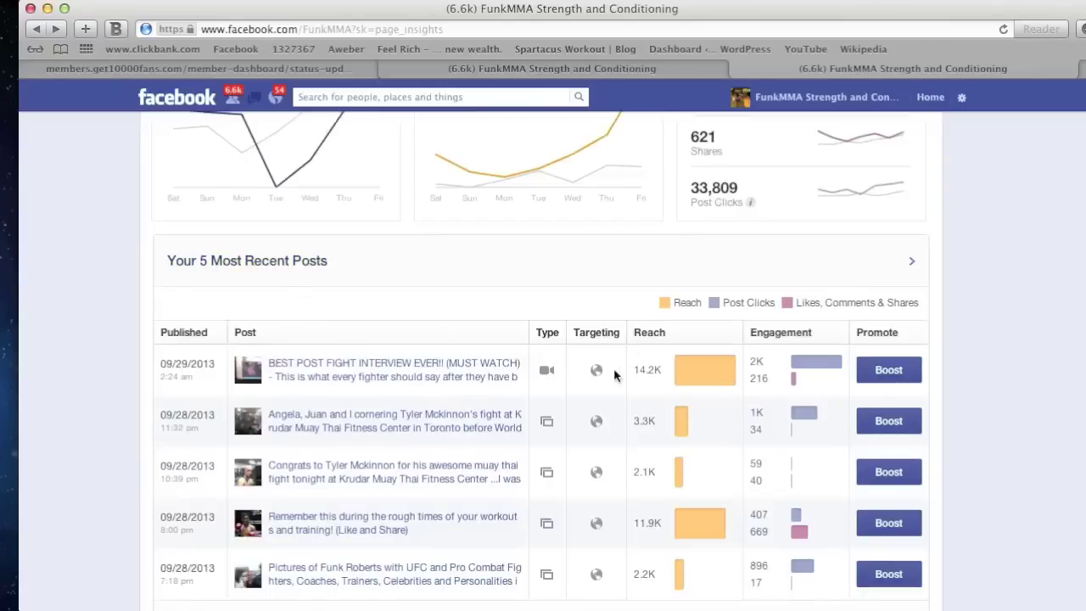
scroll(694, 411, down, 1)
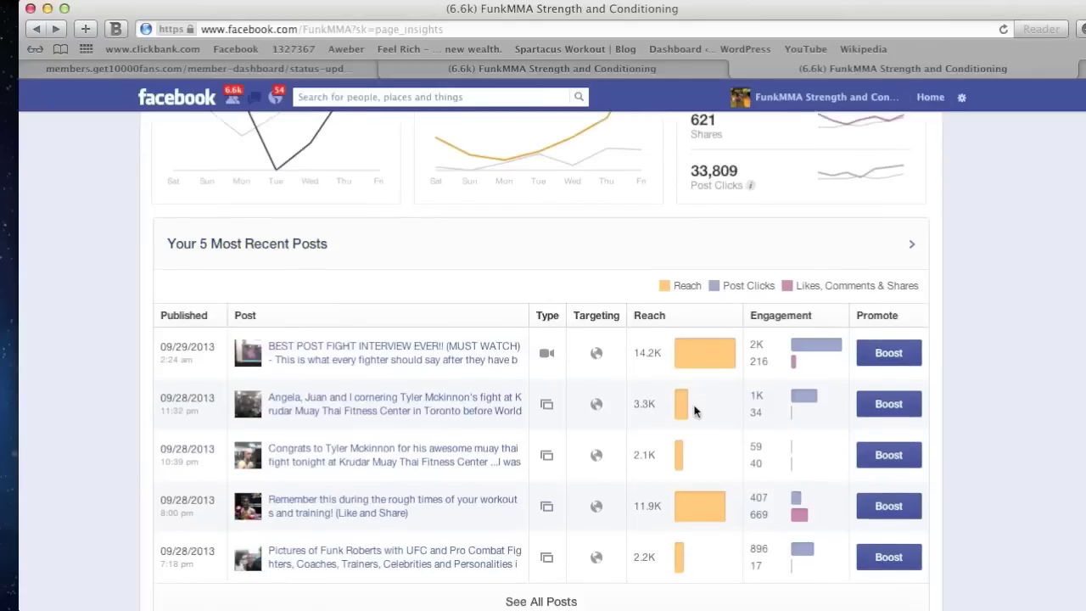
scroll(694, 411, down, 1)
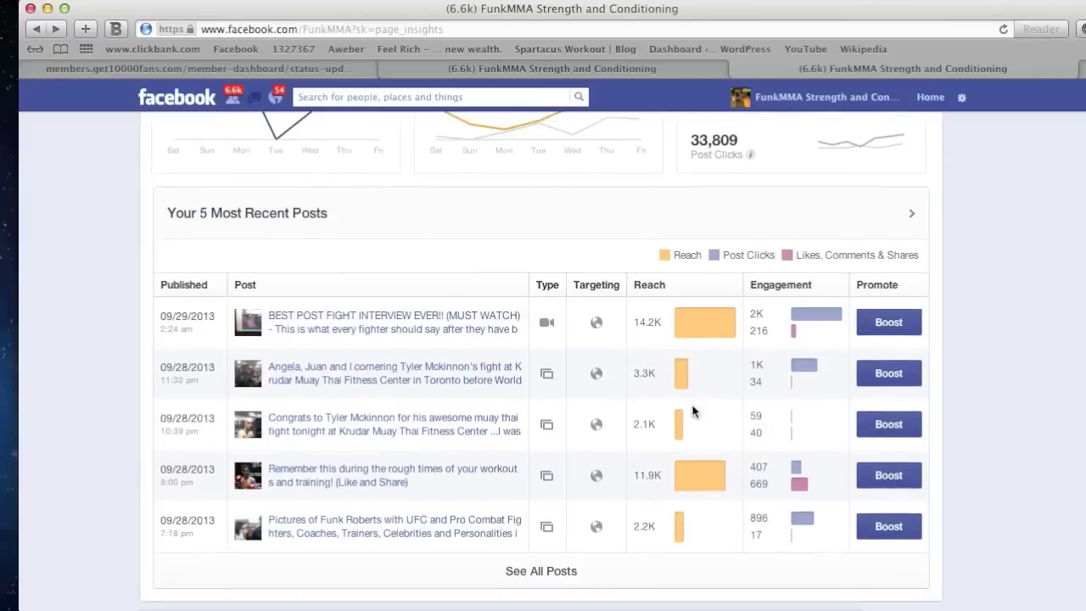
scroll(694, 411, up, 5)
scroll(694, 412, up, 2)
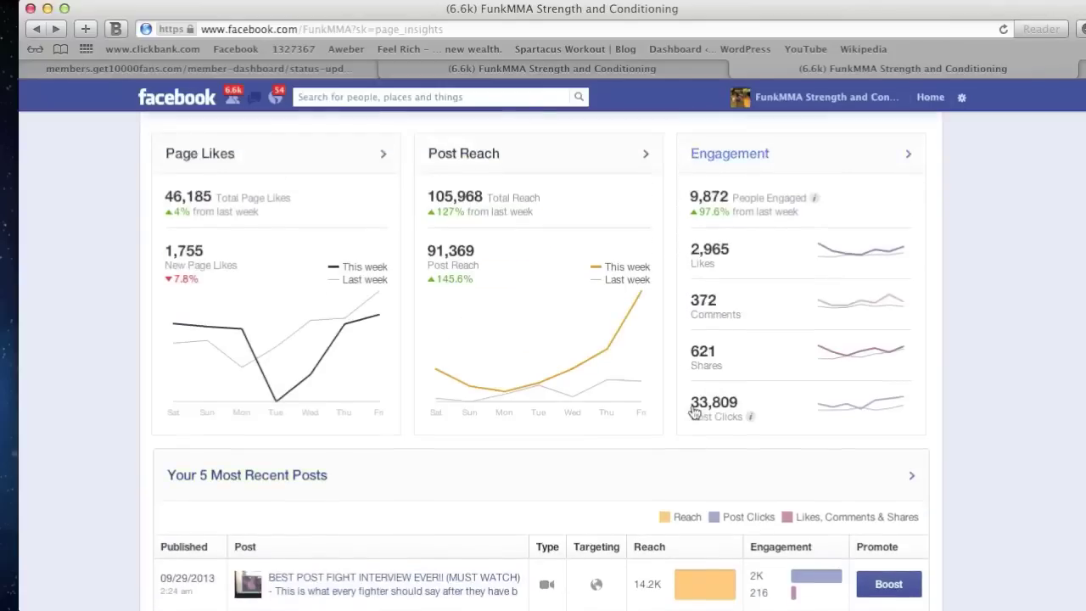
scroll(694, 413, up, 1)
scroll(695, 412, up, 1)
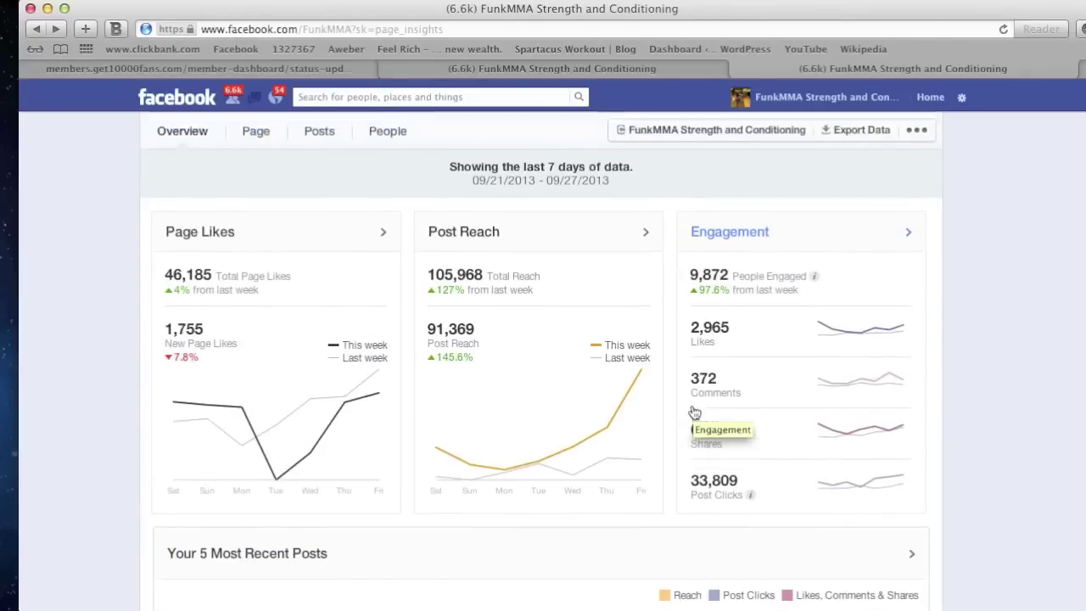
scroll(417, 270, up, 1)
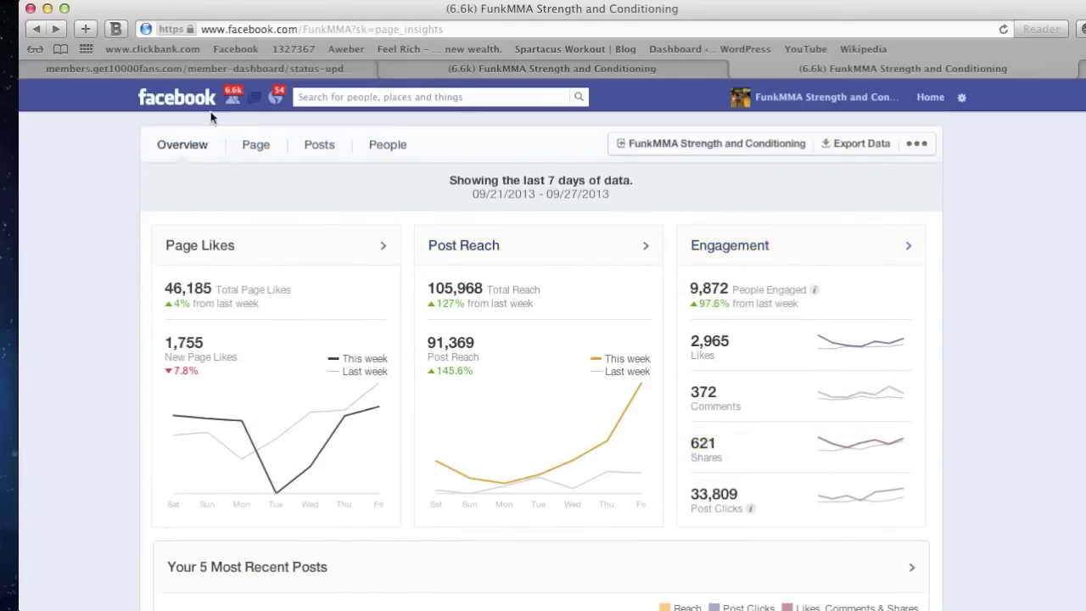
Switch from the Page Insights tab to the FunkMMA Timeline tab
click(447, 68)
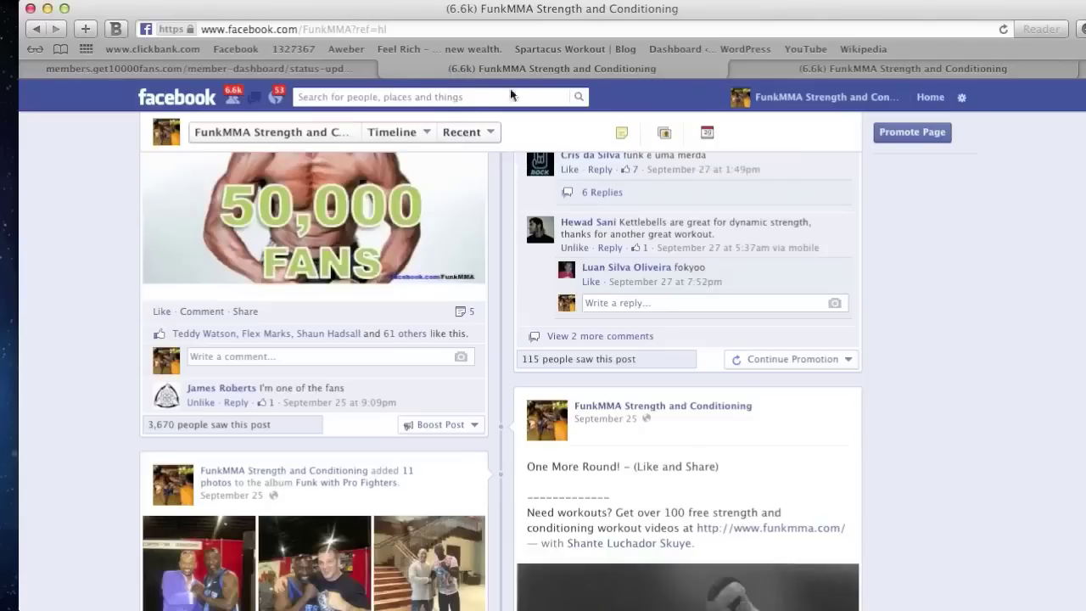
mouse_move(903, 67)
scroll(622, 254, up, 2)
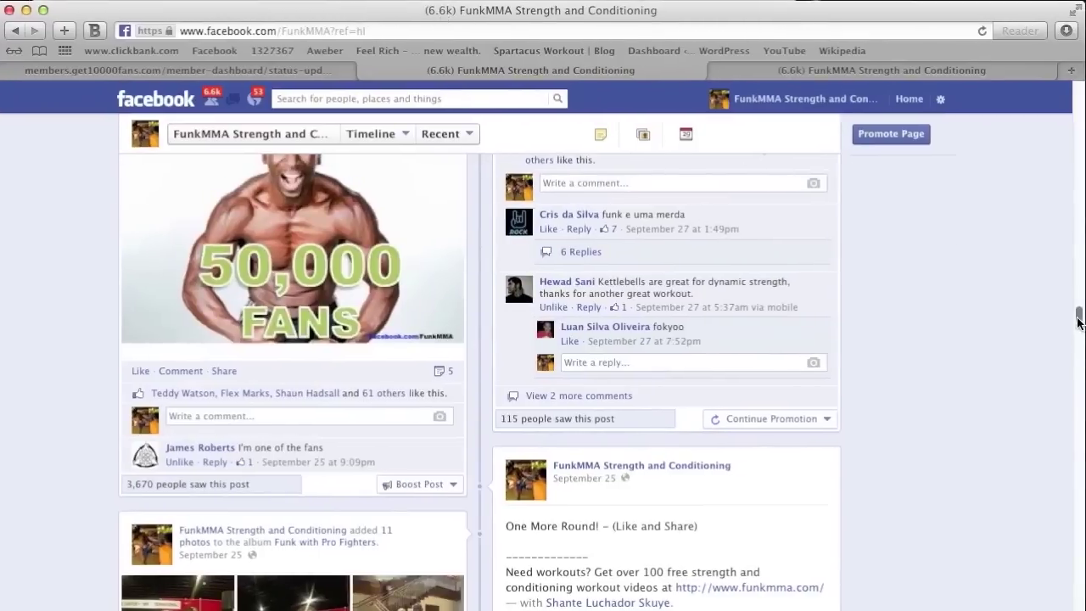
drag(1079, 320, 1079, 100)
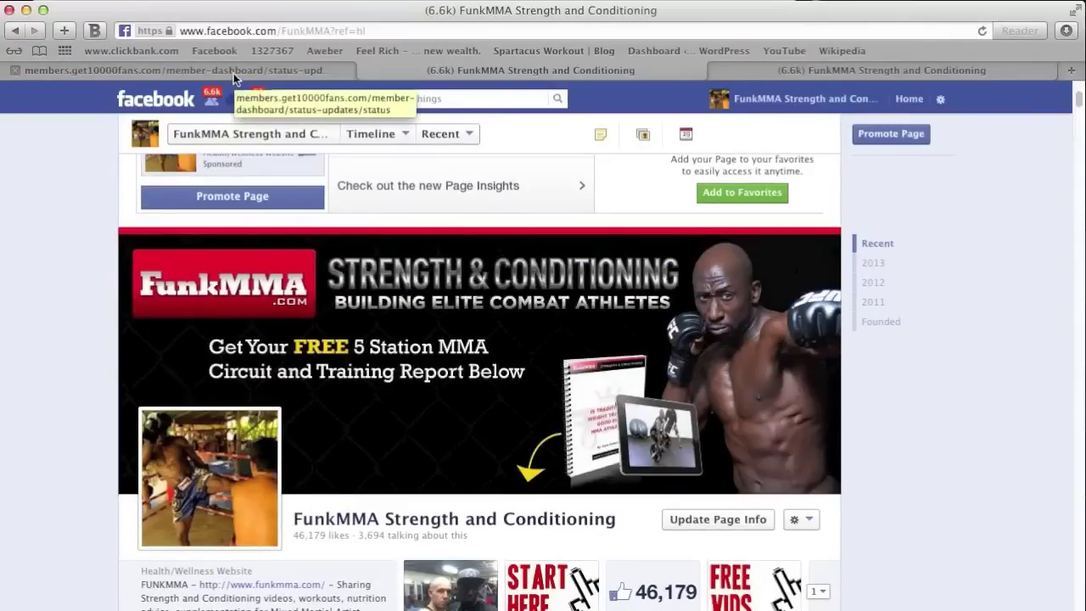
mouse_move(316, 319)
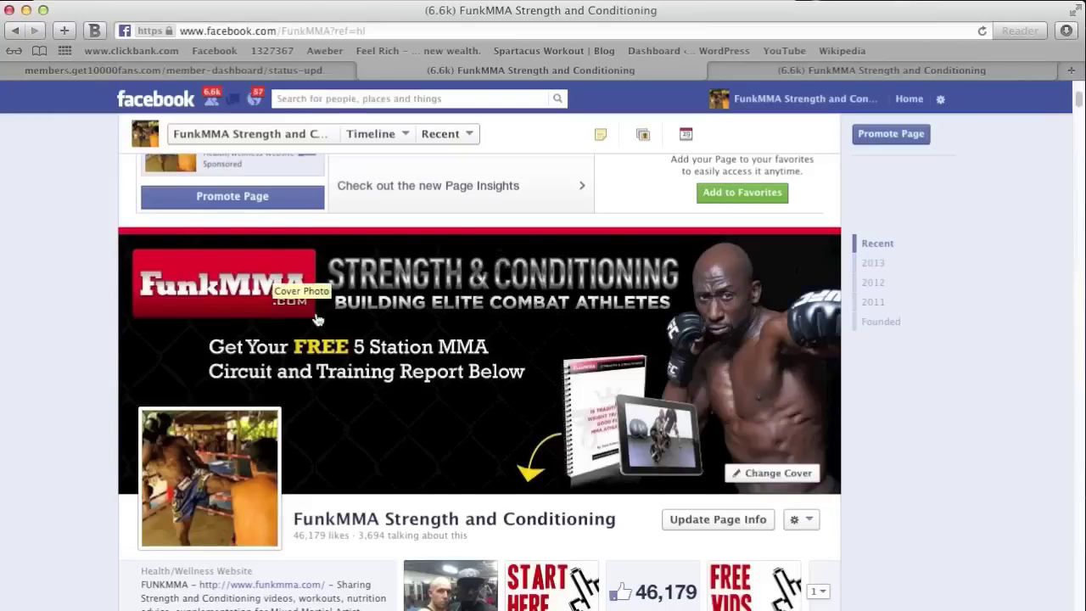
scroll(318, 320, down, 1)
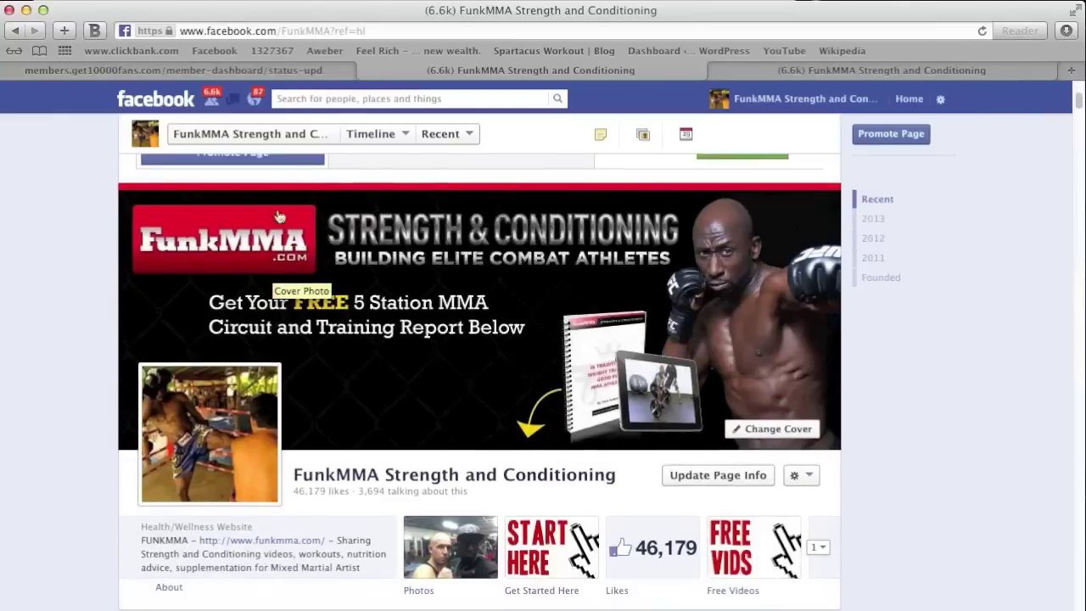
Switch to the members.get10000fans.com tab showing the Step #3 Status Update Tutorials page
click(259, 69)
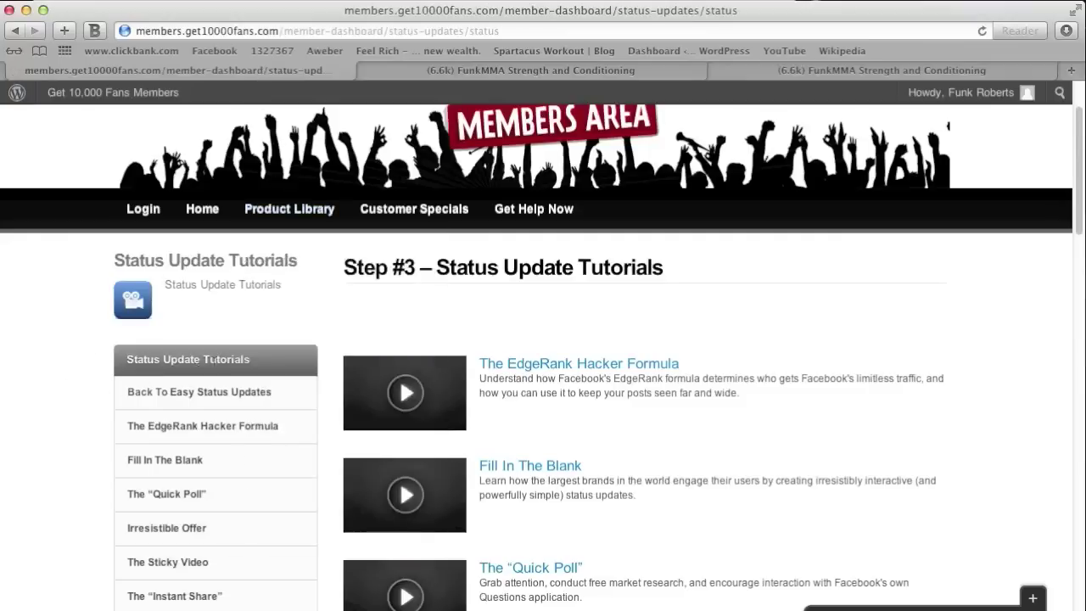
click(478, 76)
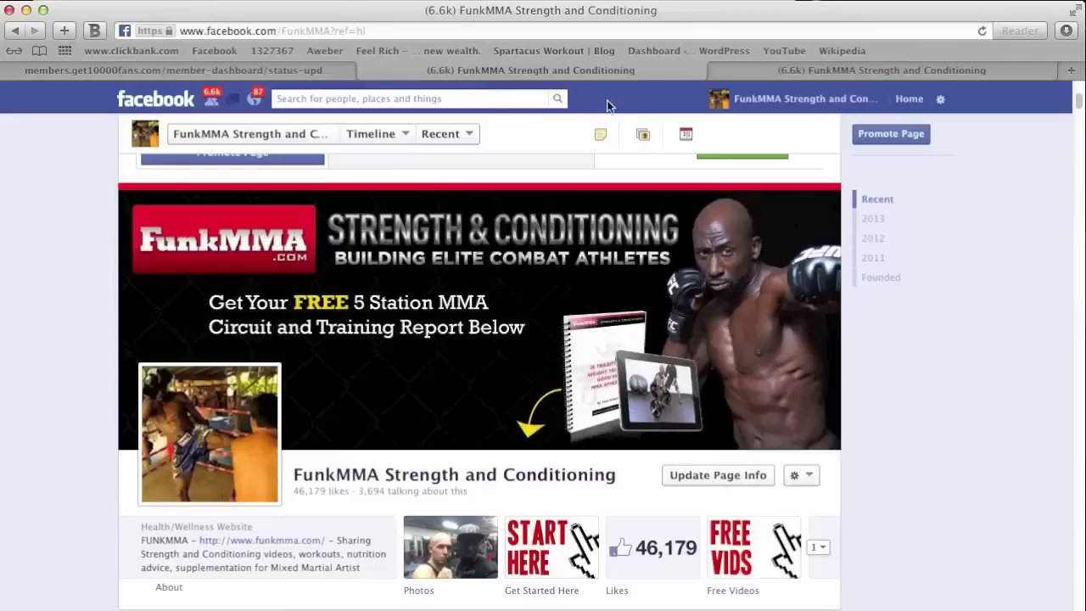
click(737, 71)
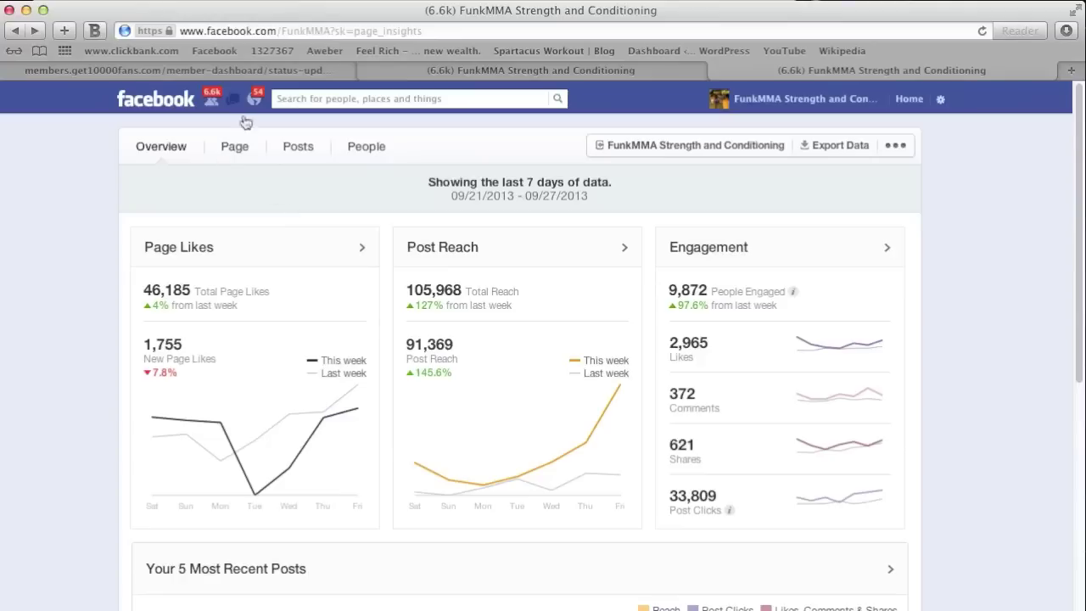
click(294, 72)
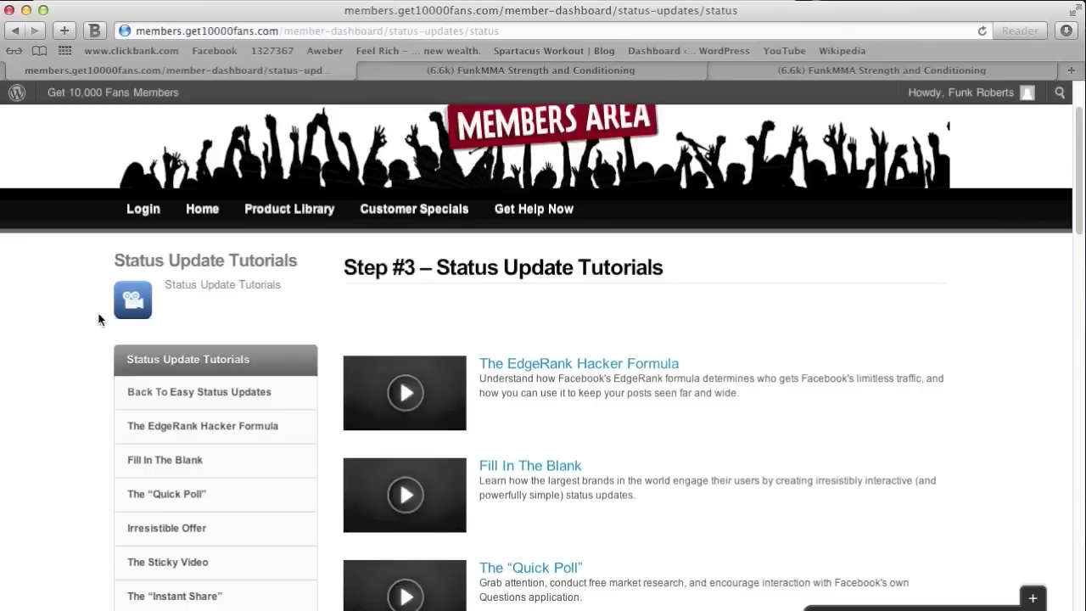
click(456, 70)
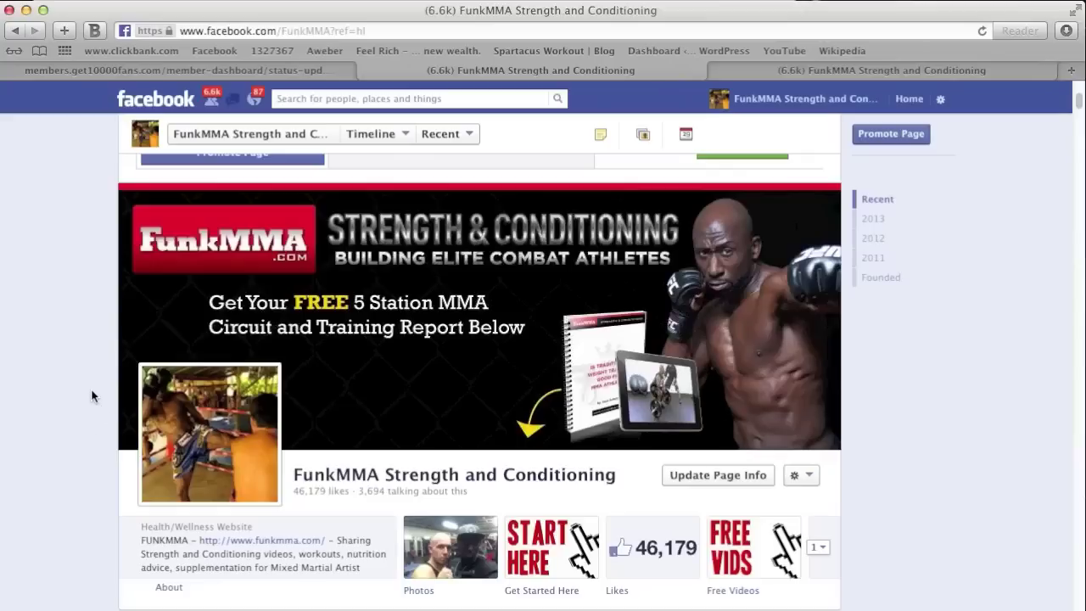
click(255, 70)
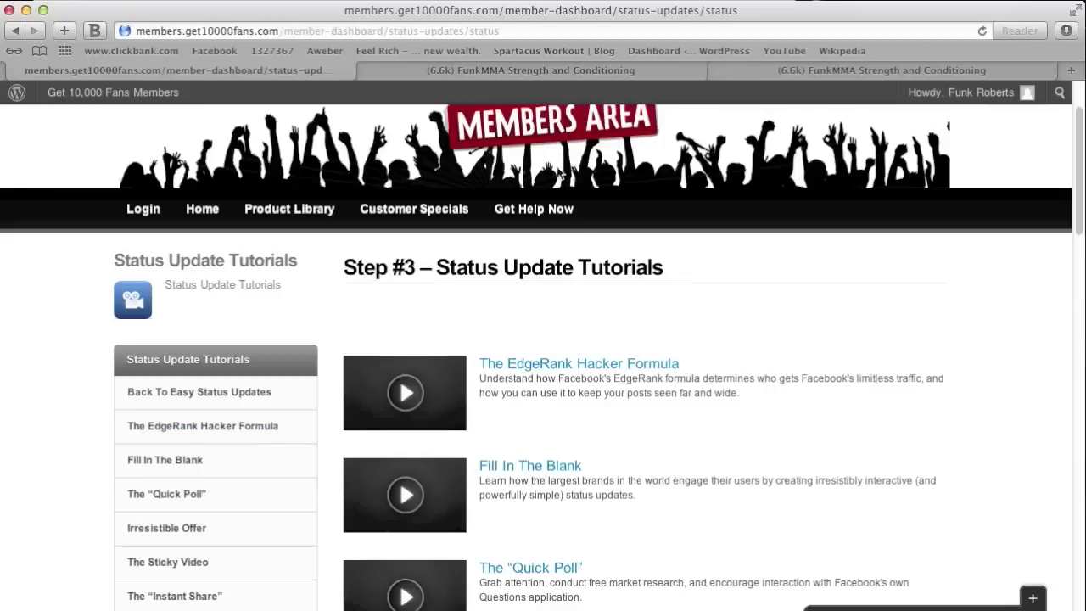
click(530, 70)
scroll(349, 392, down, 8)
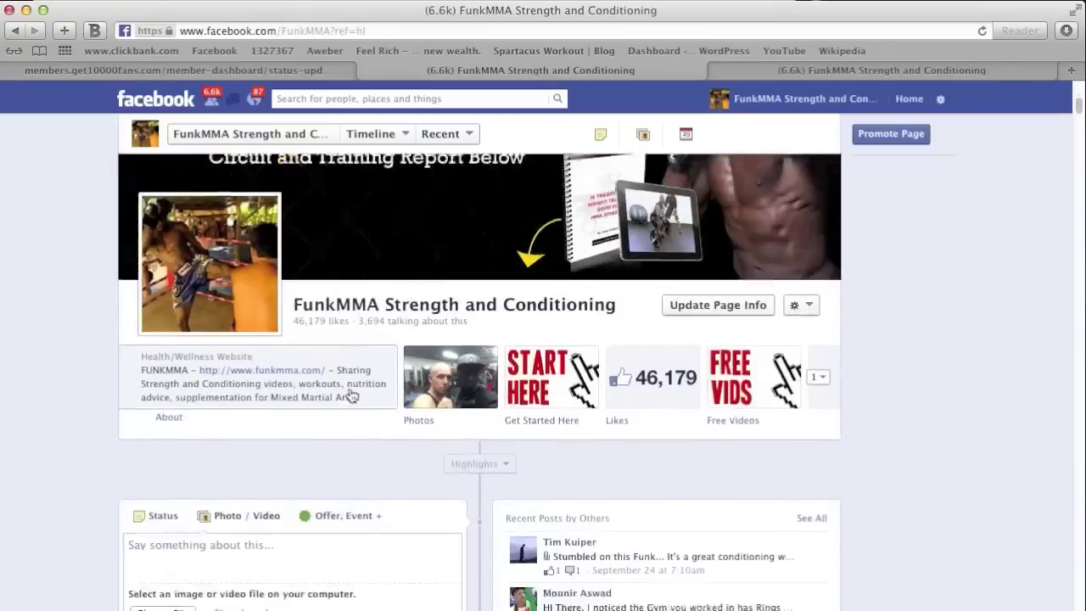
scroll(353, 408, down, 10)
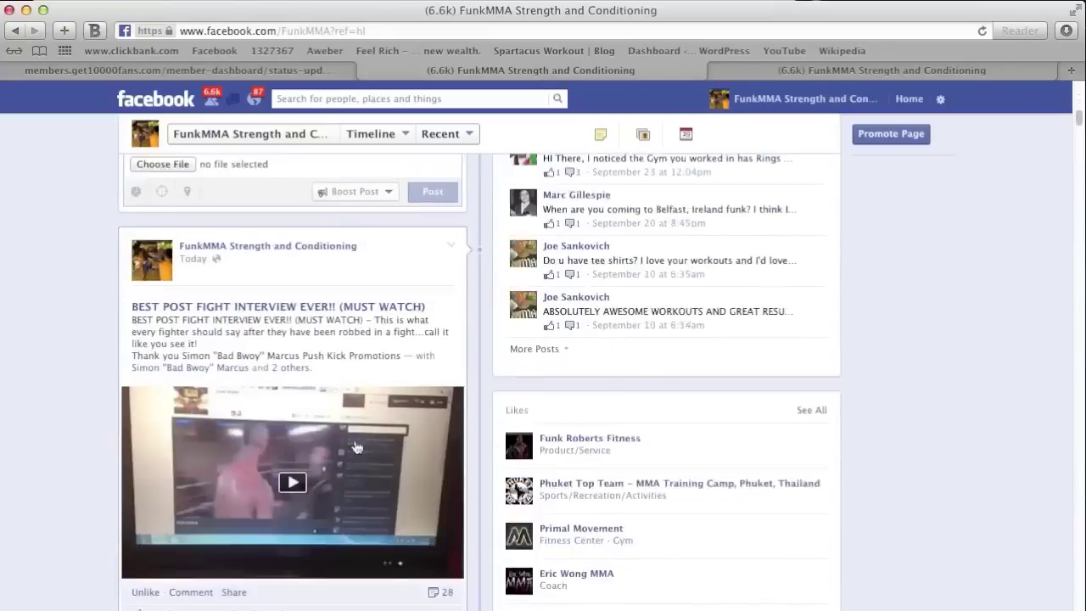
scroll(355, 432, down, 8)
scroll(355, 432, down, 8)
scroll(355, 432, down, 8)
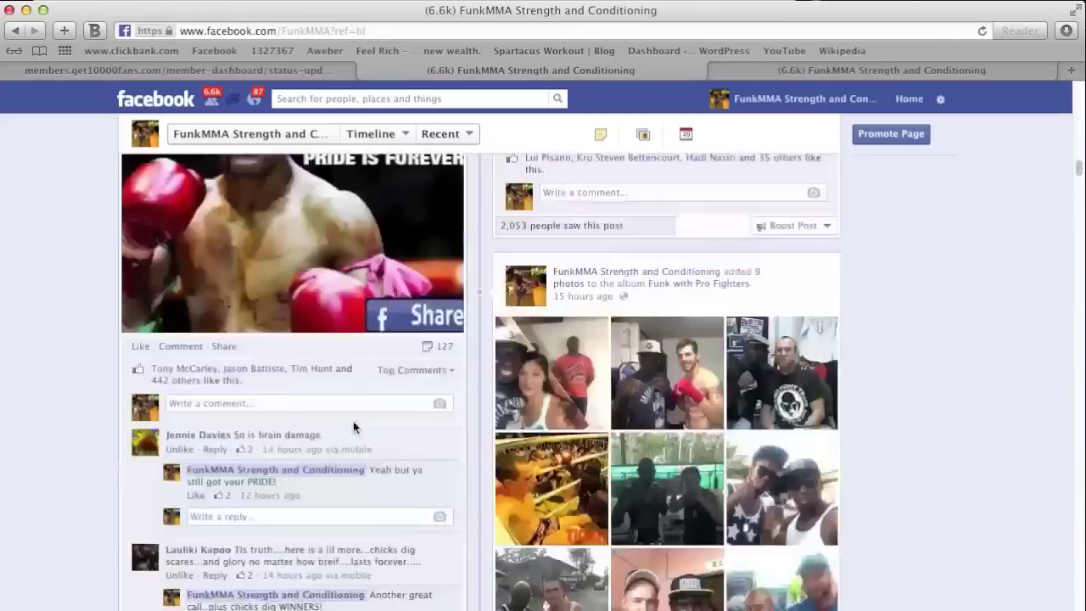
scroll(355, 428, down, 6)
scroll(353, 420, down, 8)
scroll(353, 421, down, 8)
scroll(353, 421, down, 6)
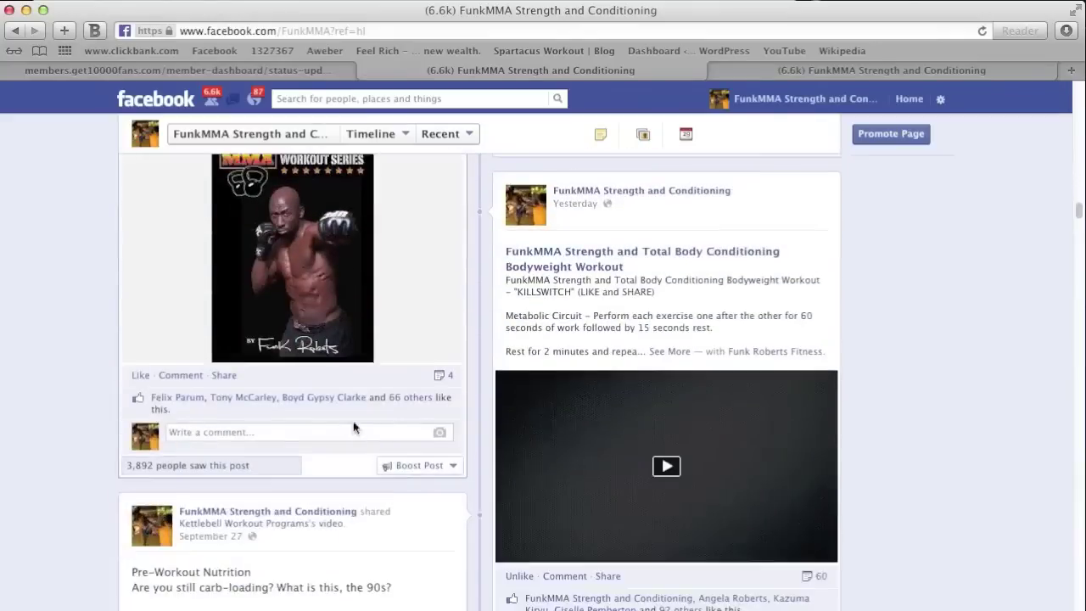
scroll(353, 421, down, 4)
scroll(348, 421, up, 3)
scroll(348, 421, up, 2)
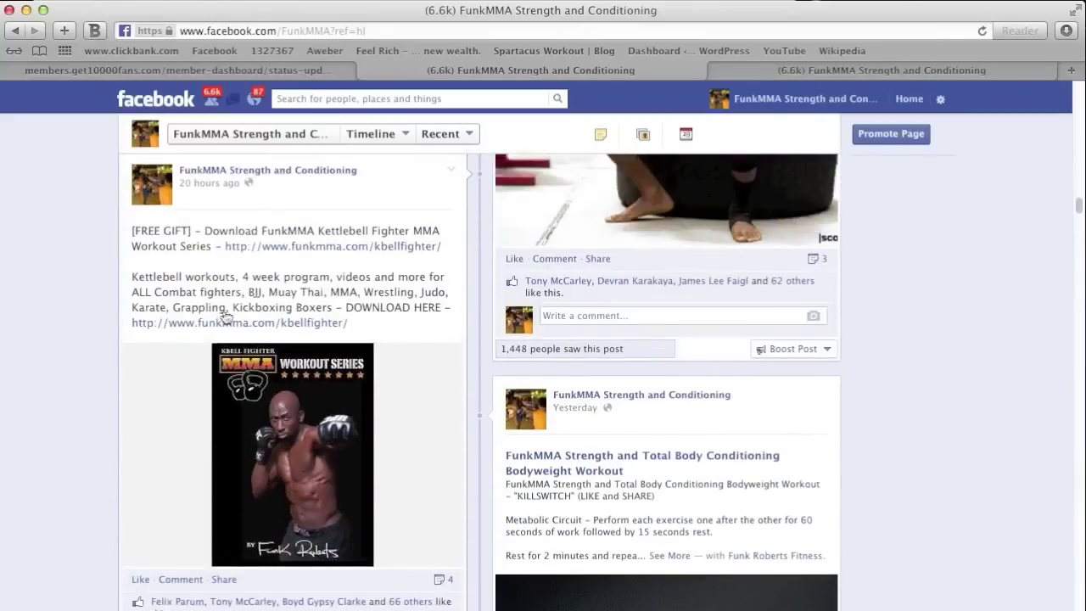
scroll(273, 303, down, 2)
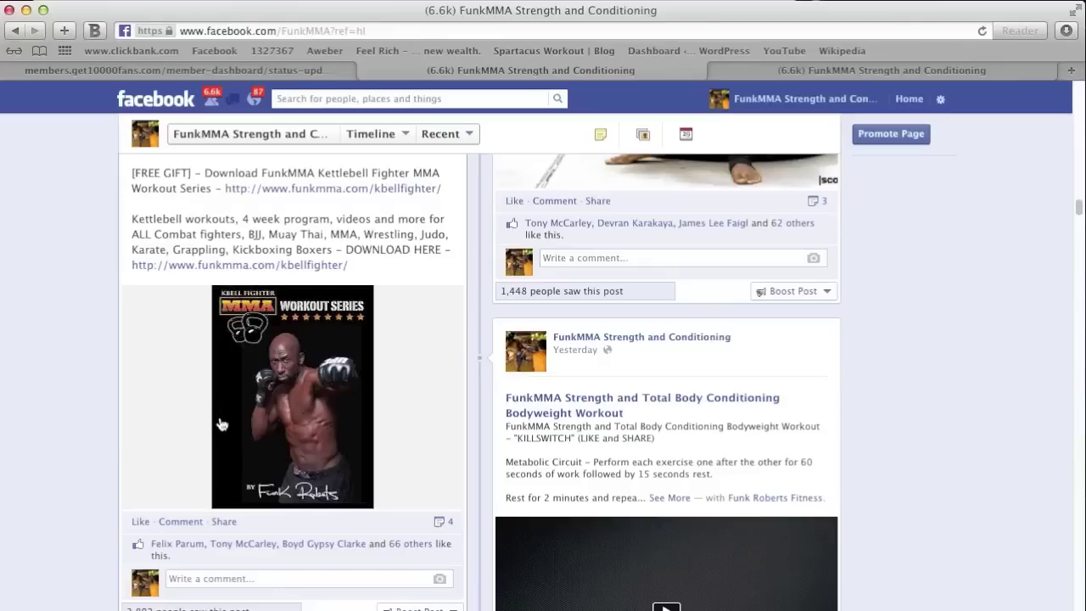
click(258, 71)
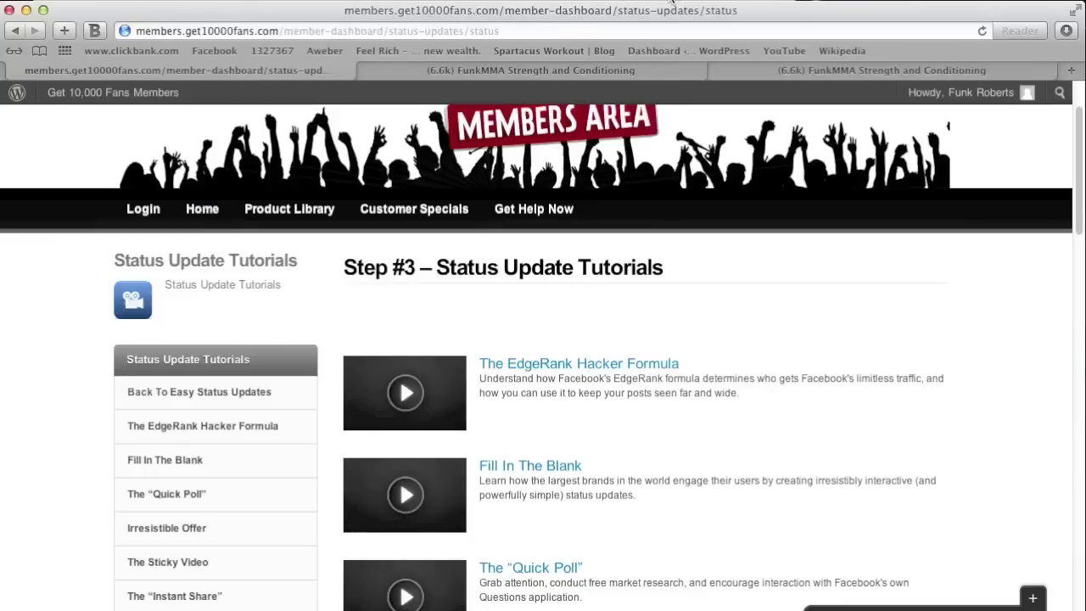
click(668, 2)
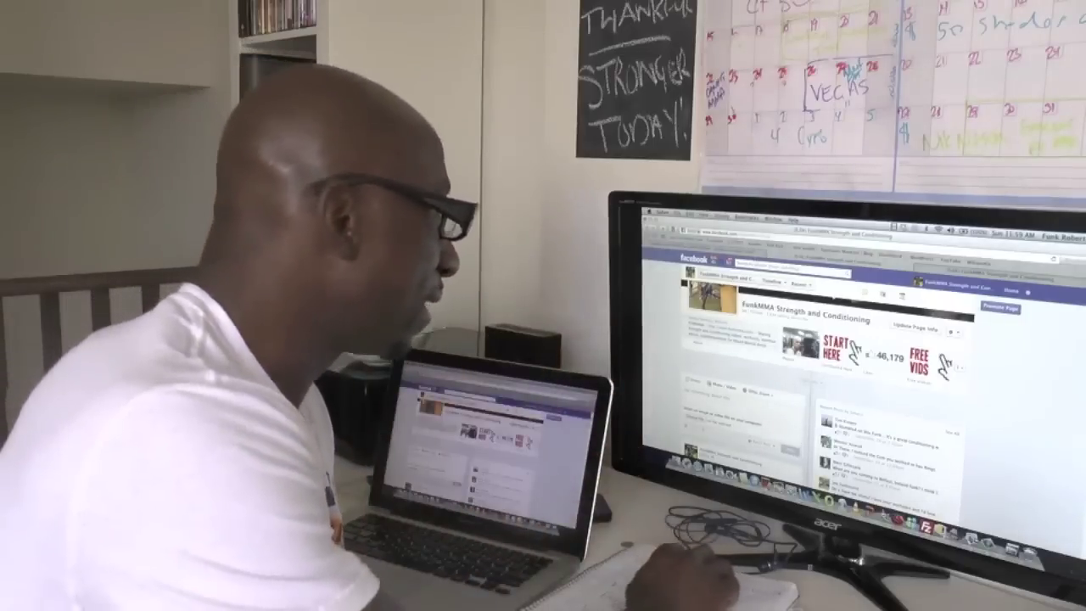
key(ctrl+Tab)
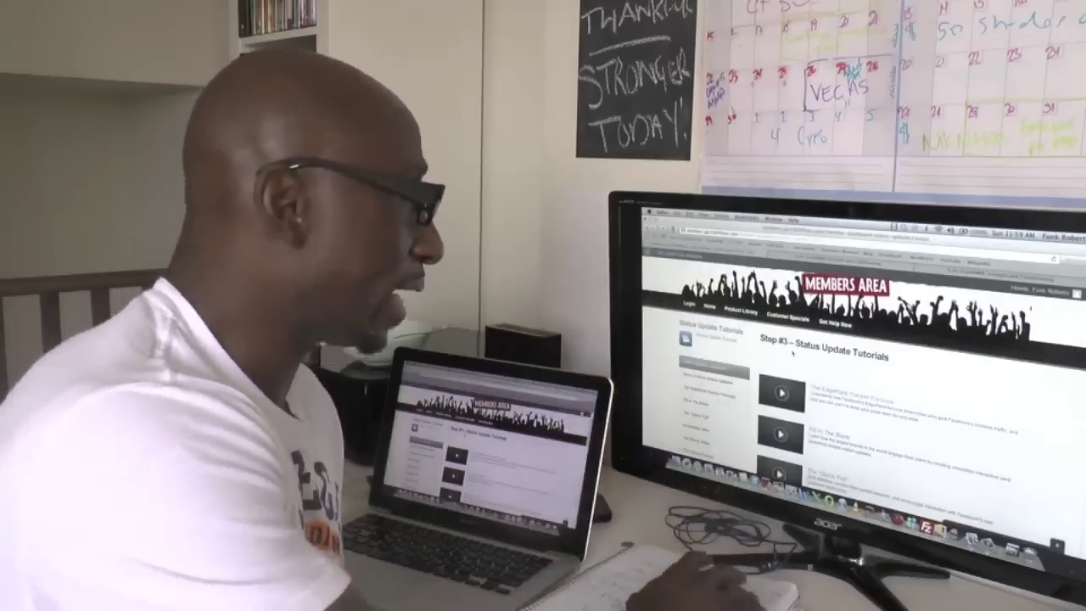
key(ctrl+Tab)
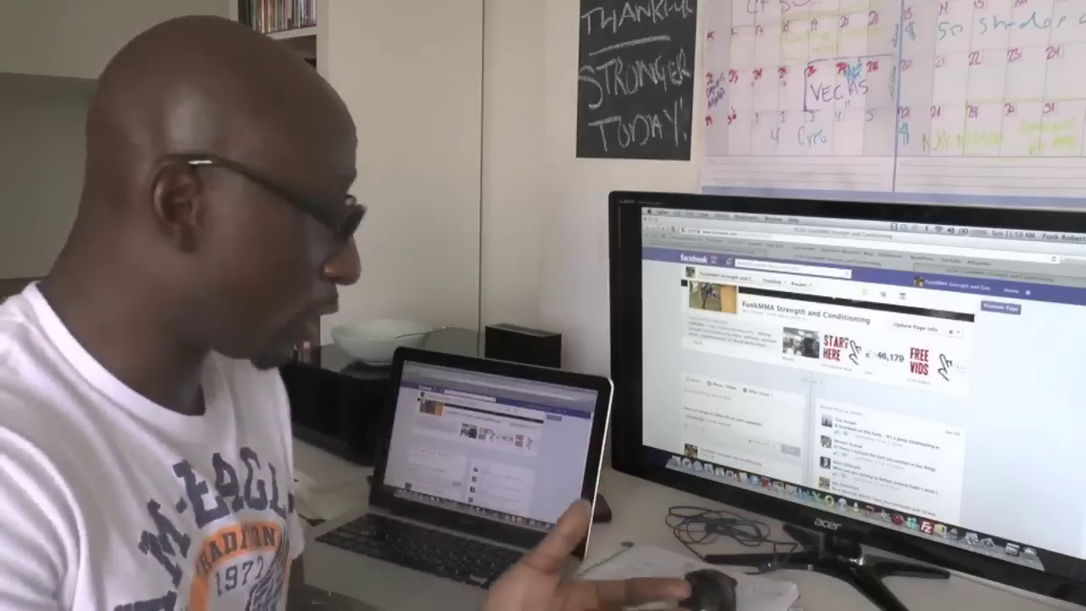
scroll(828, 382, up, 1)
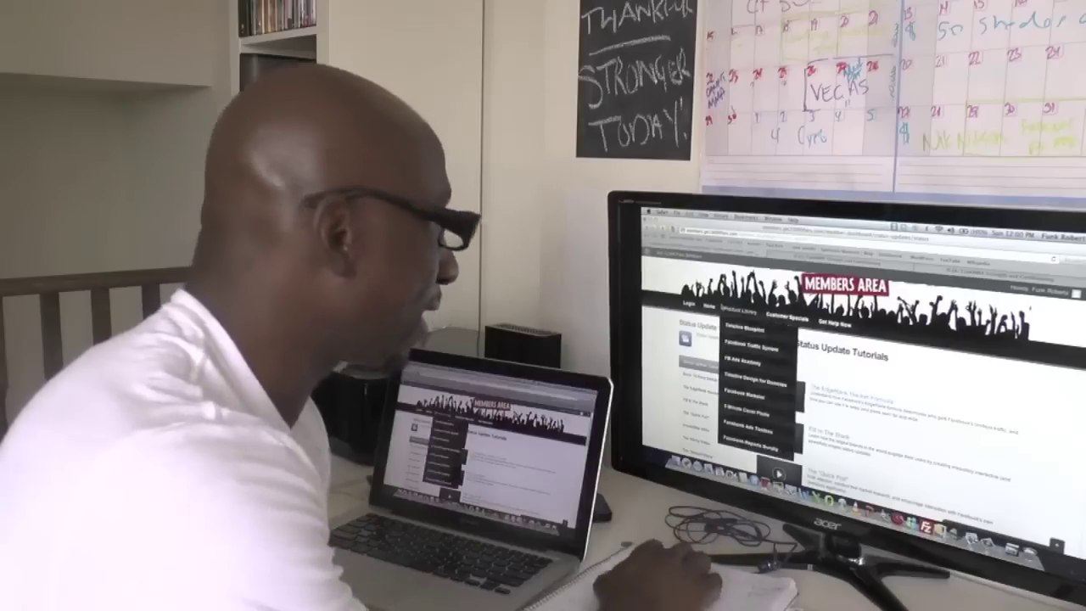
click(755, 356)
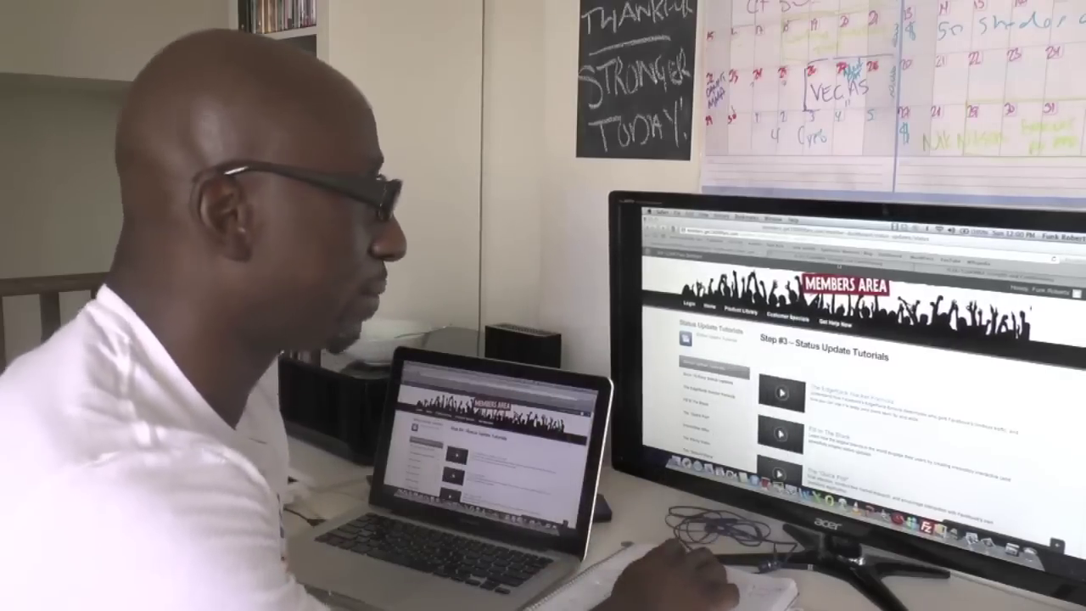
key(ctrl+Tab)
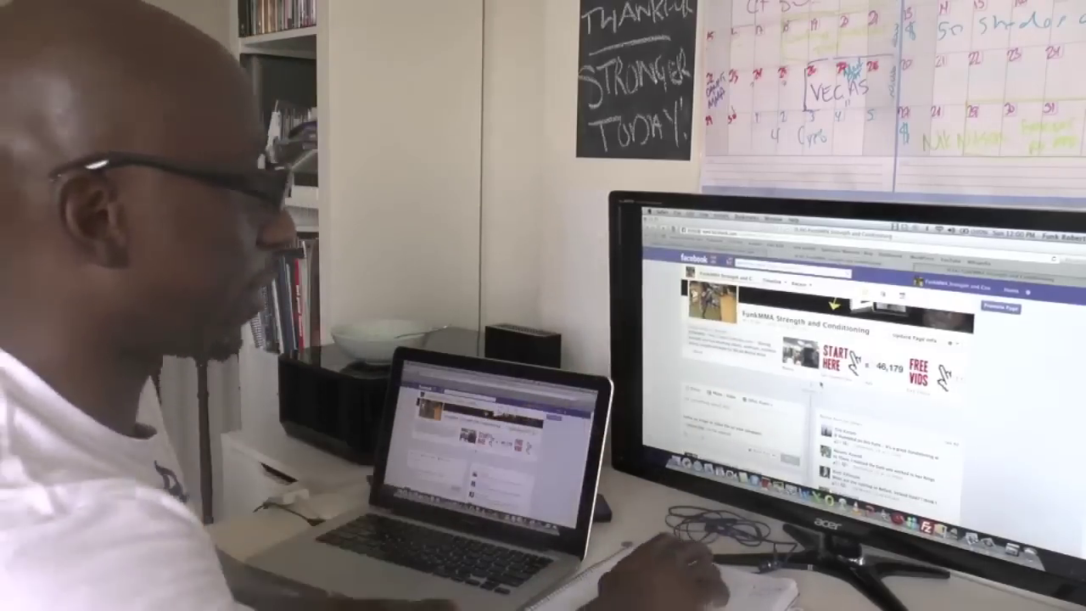